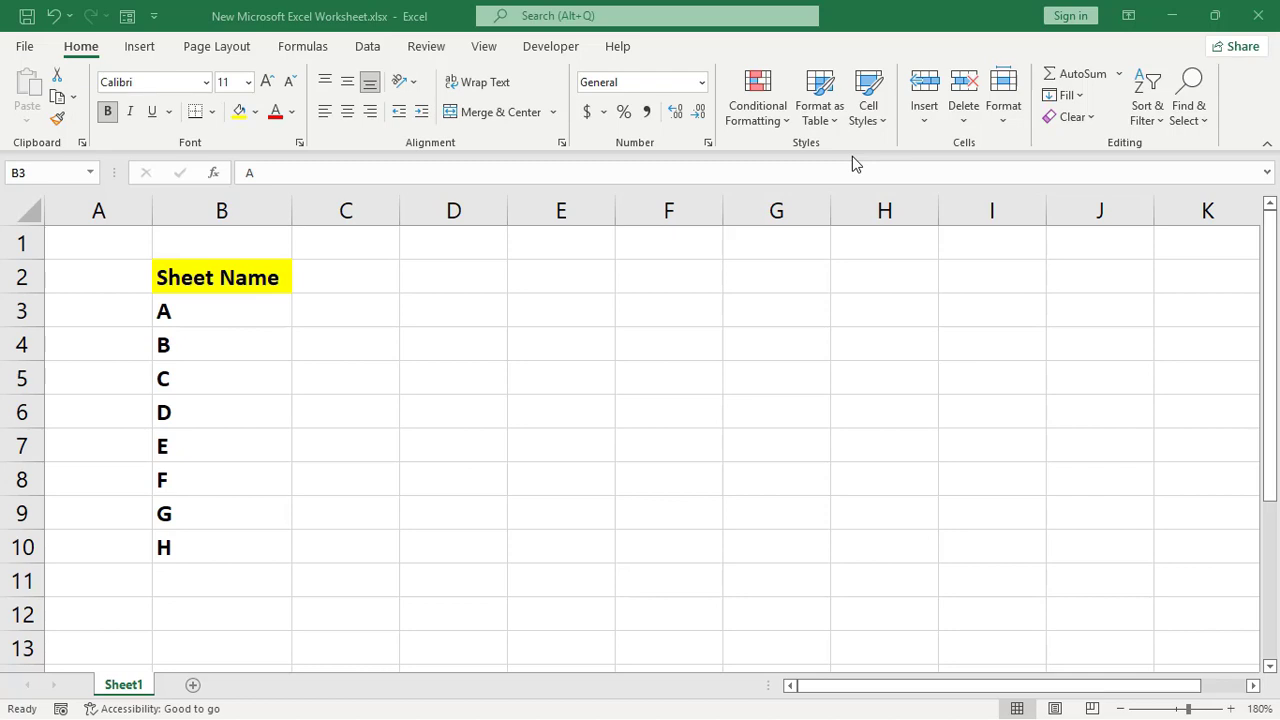
Select the list of sheet names from A to H in cells B3:B10.
{"action": "left_click", "coordinate": [241, 313]}
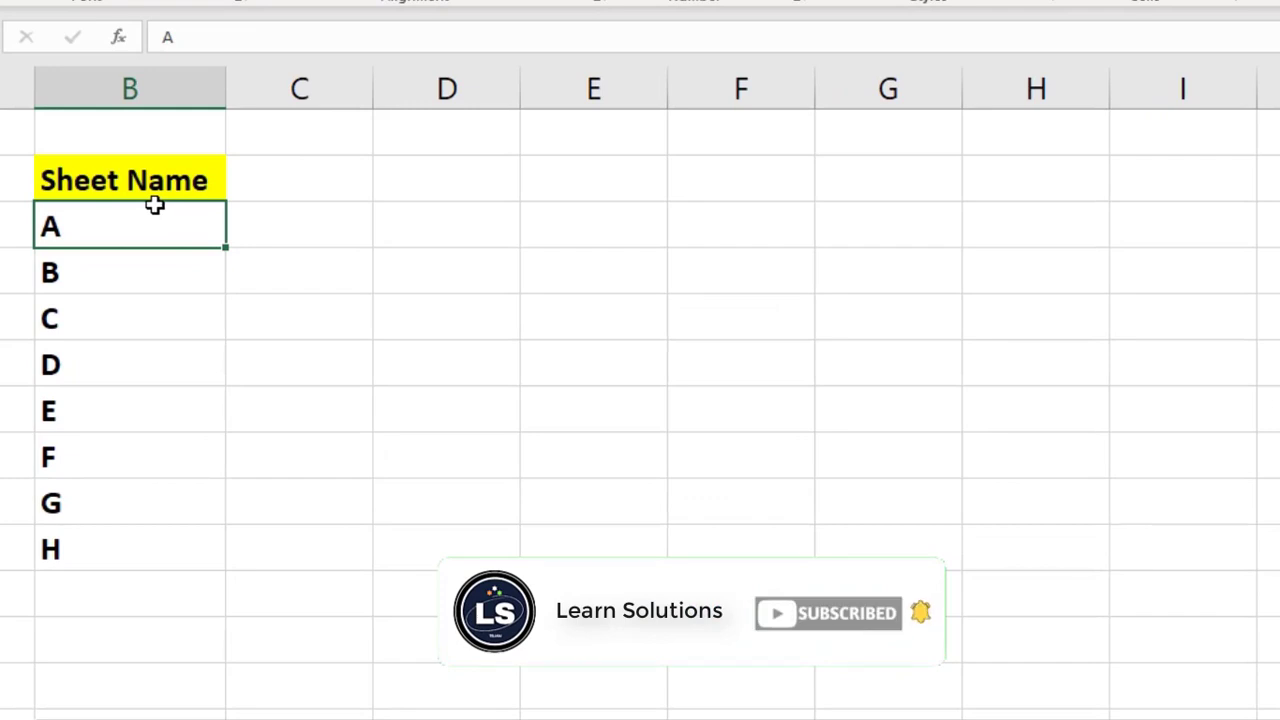
{"action": "left_click_drag", "start_coordinate": [155, 205], "coordinate": [137, 501]}
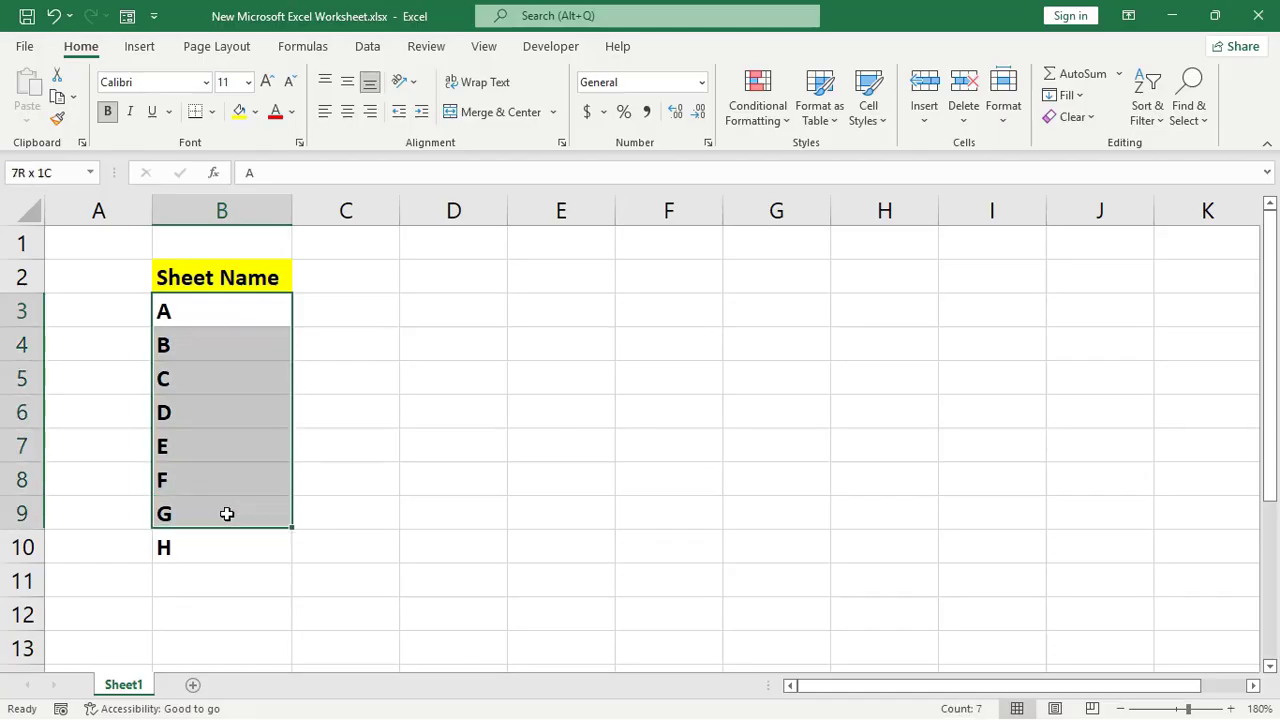
{"action": "left_click_drag", "start_coordinate": [227, 513], "coordinate": [223, 531]}
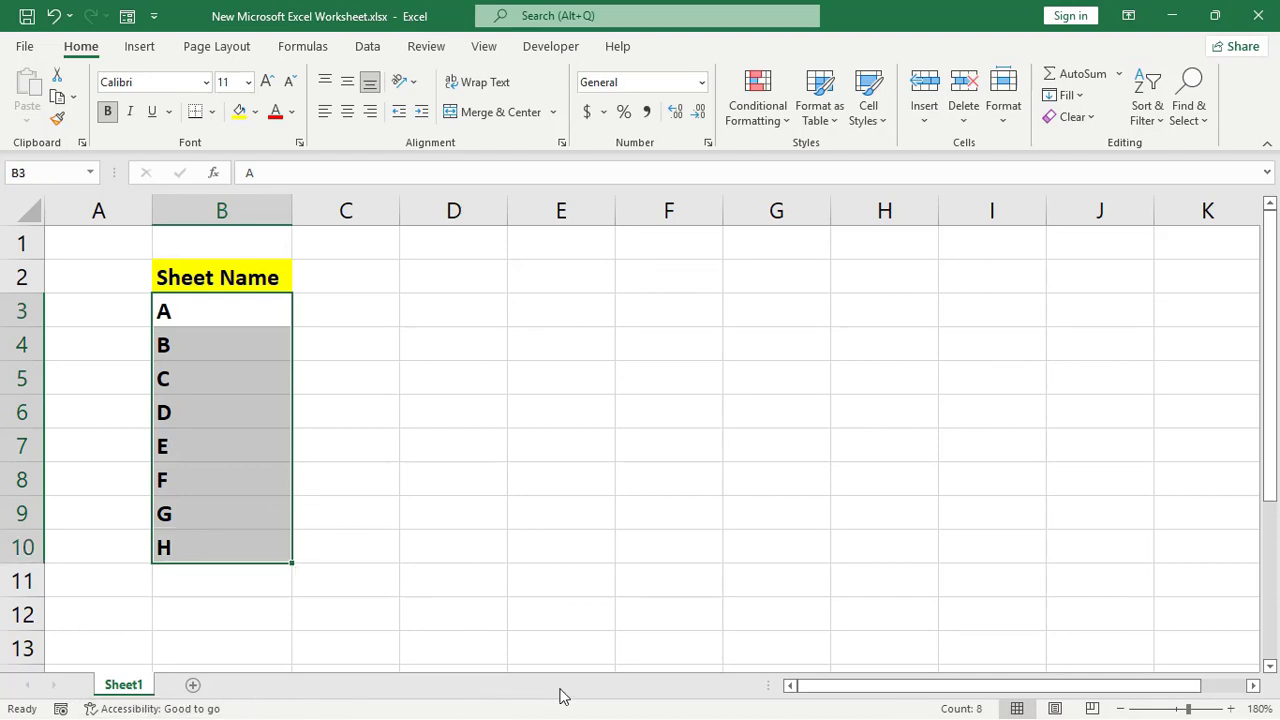
Add a blank worksheet after Sheet1 and delete it again.
{"action": "left_click", "coordinate": [193, 686]}
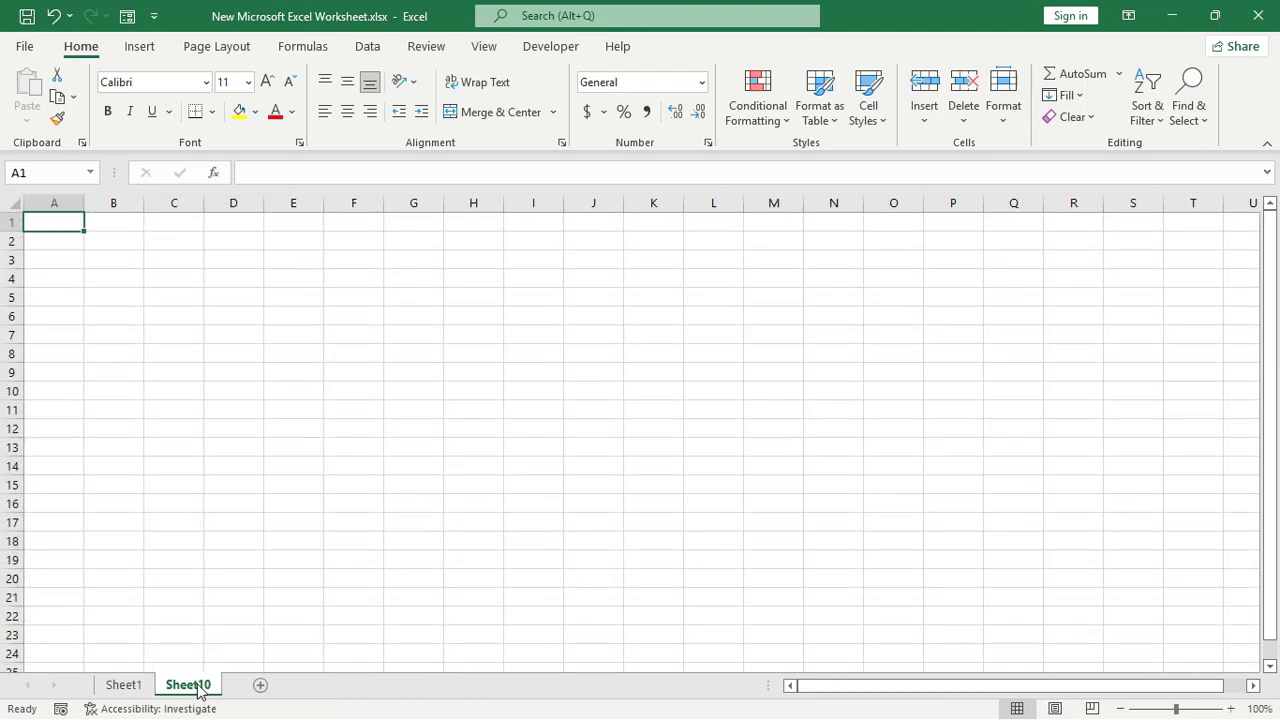
{"action": "double_click", "coordinate": [199, 685]}
{"action": "left_click", "coordinate": [190, 635]}
{"action": "right_click", "coordinate": [201, 686]}
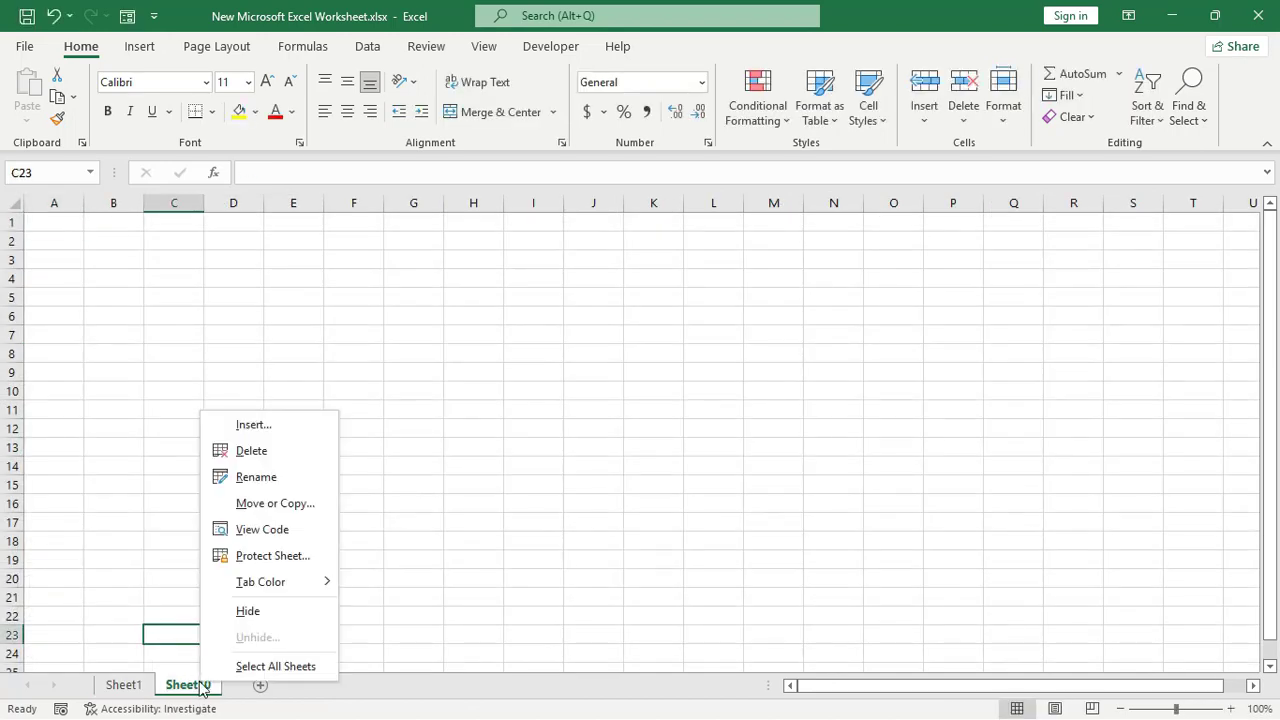
{"action": "left_click", "coordinate": [251, 451]}
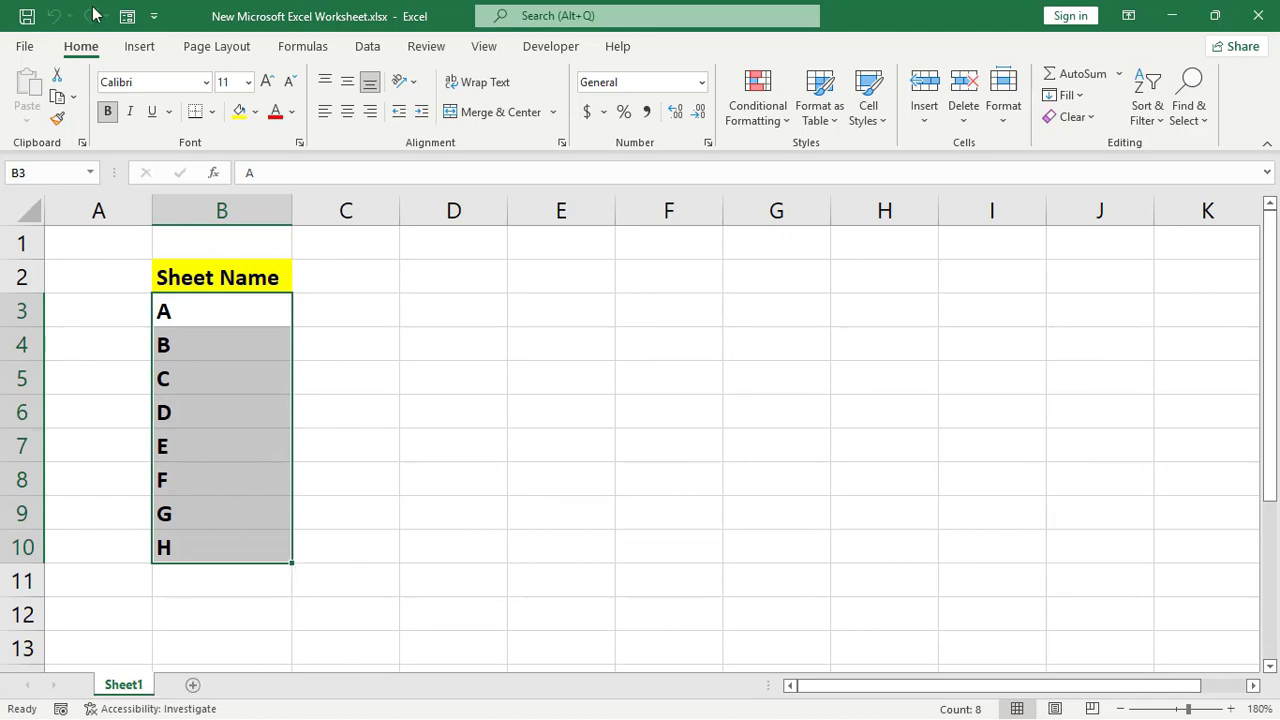
Insert a PivotTable from Sheet1!$B$2:$B$10 into the existing worksheet at cell F2.
{"action": "left_click", "coordinate": [138, 50]}
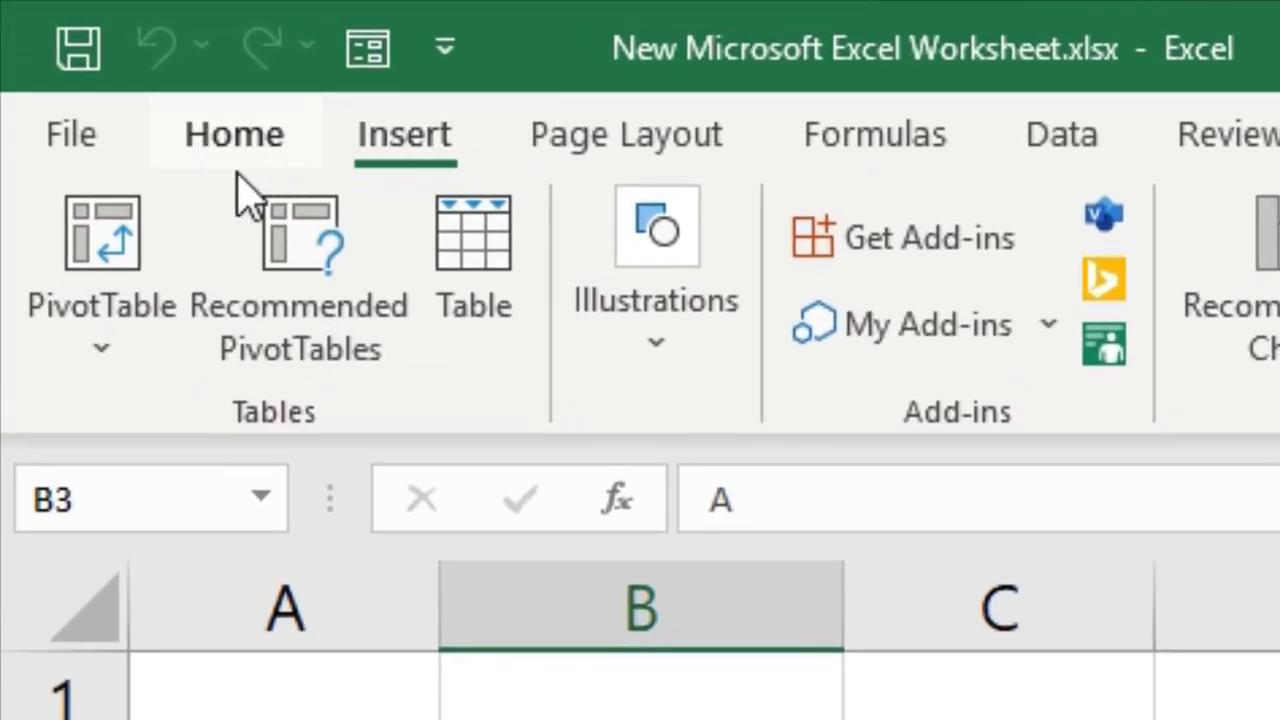
{"action": "left_click", "coordinate": [120, 250]}
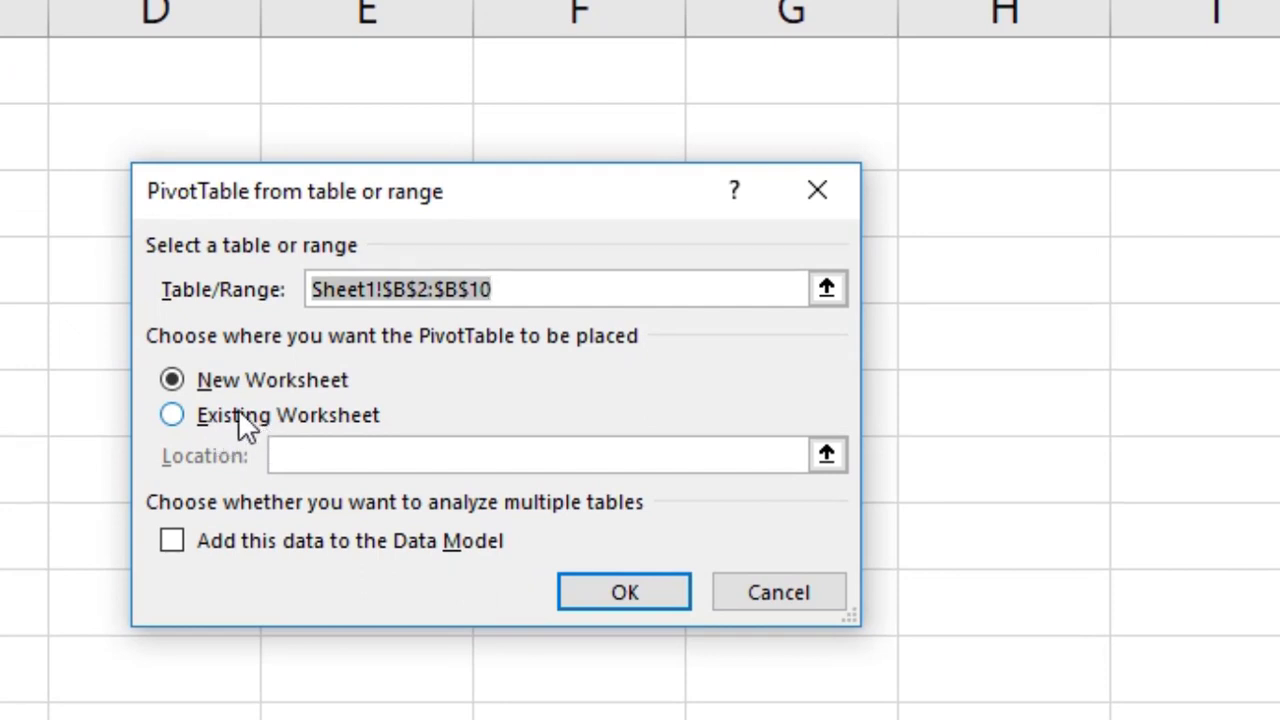
{"action": "left_click", "coordinate": [237, 418]}
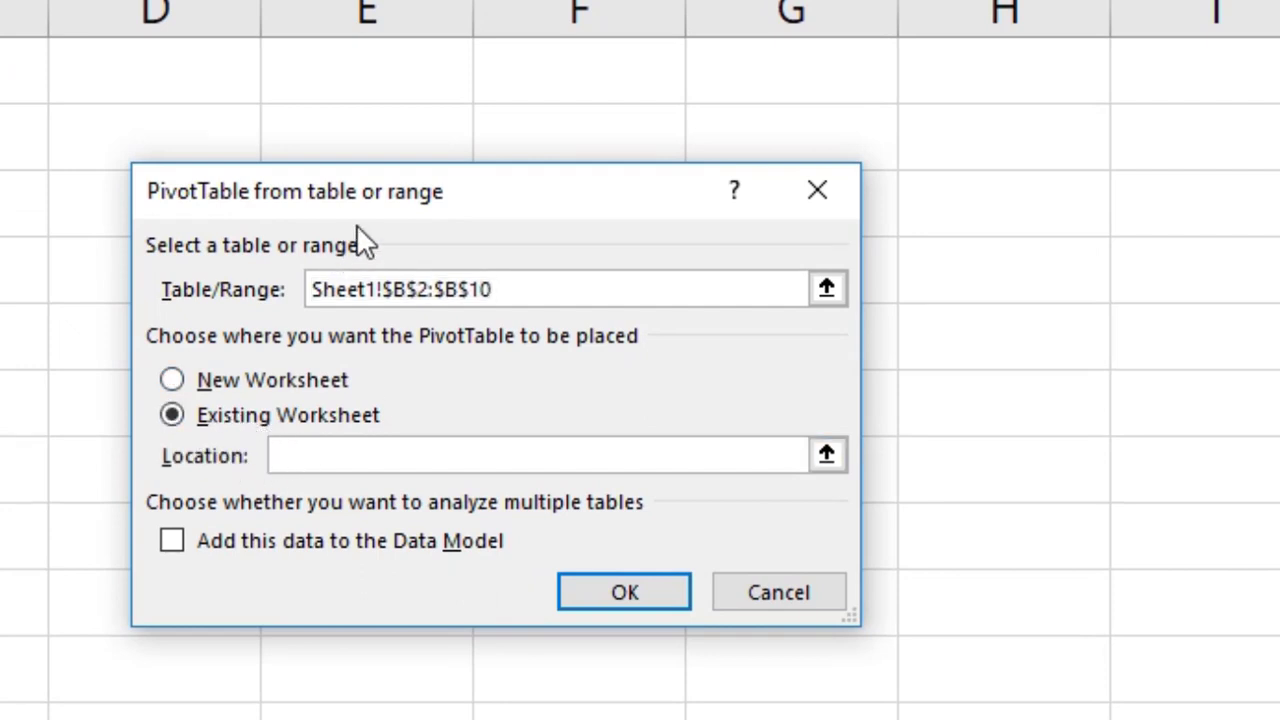
{"action": "left_click_drag", "start_coordinate": [356, 218], "coordinate": [192, 279]}
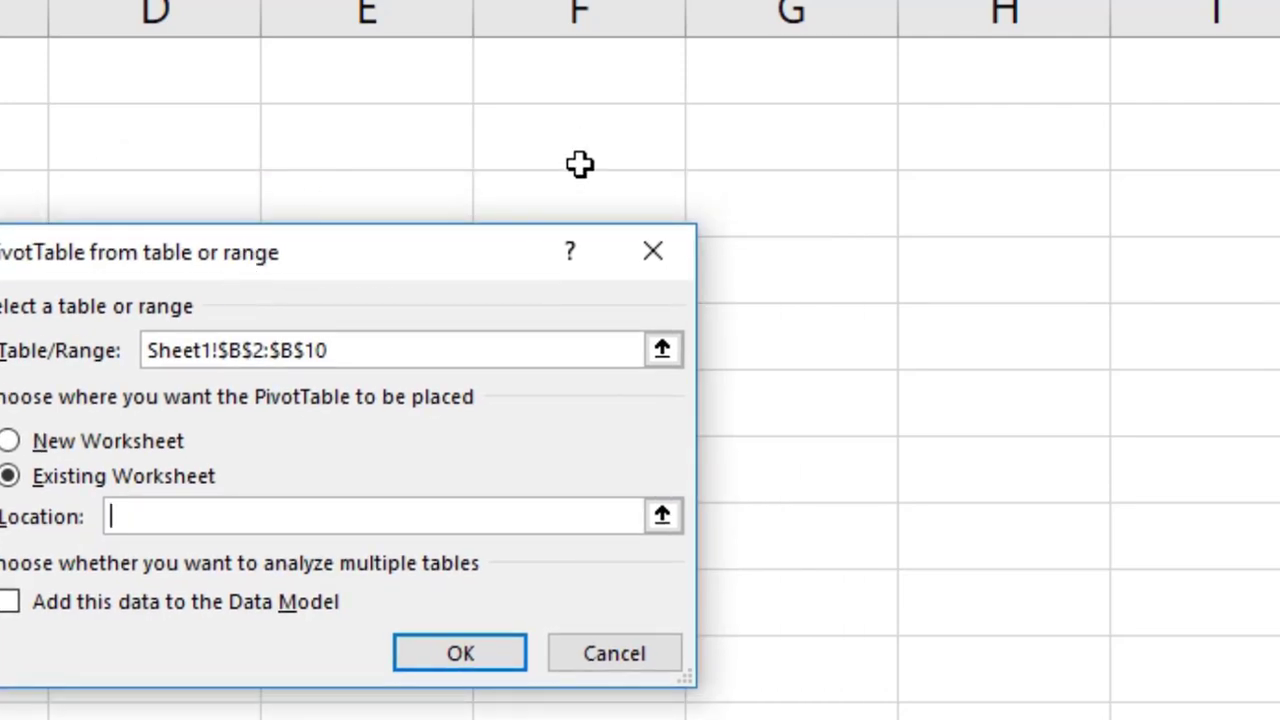
{"action": "left_click", "coordinate": [579, 164]}
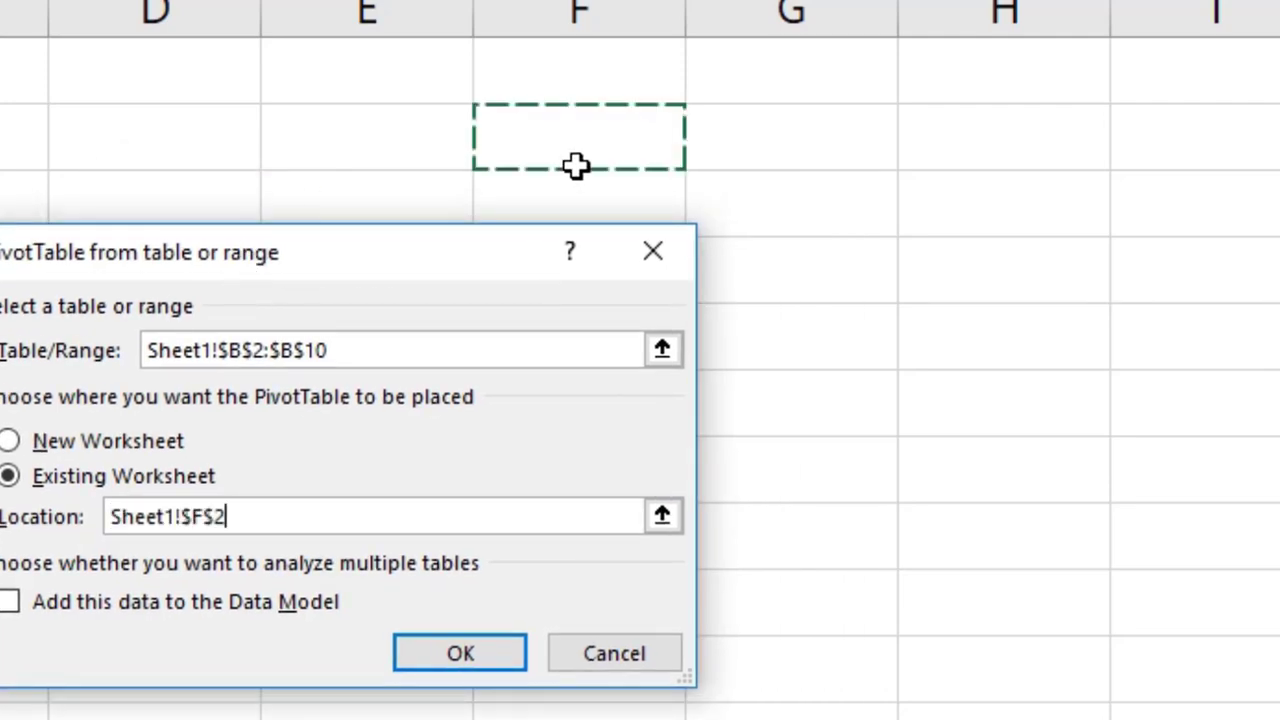
{"action": "left_click", "coordinate": [455, 650]}
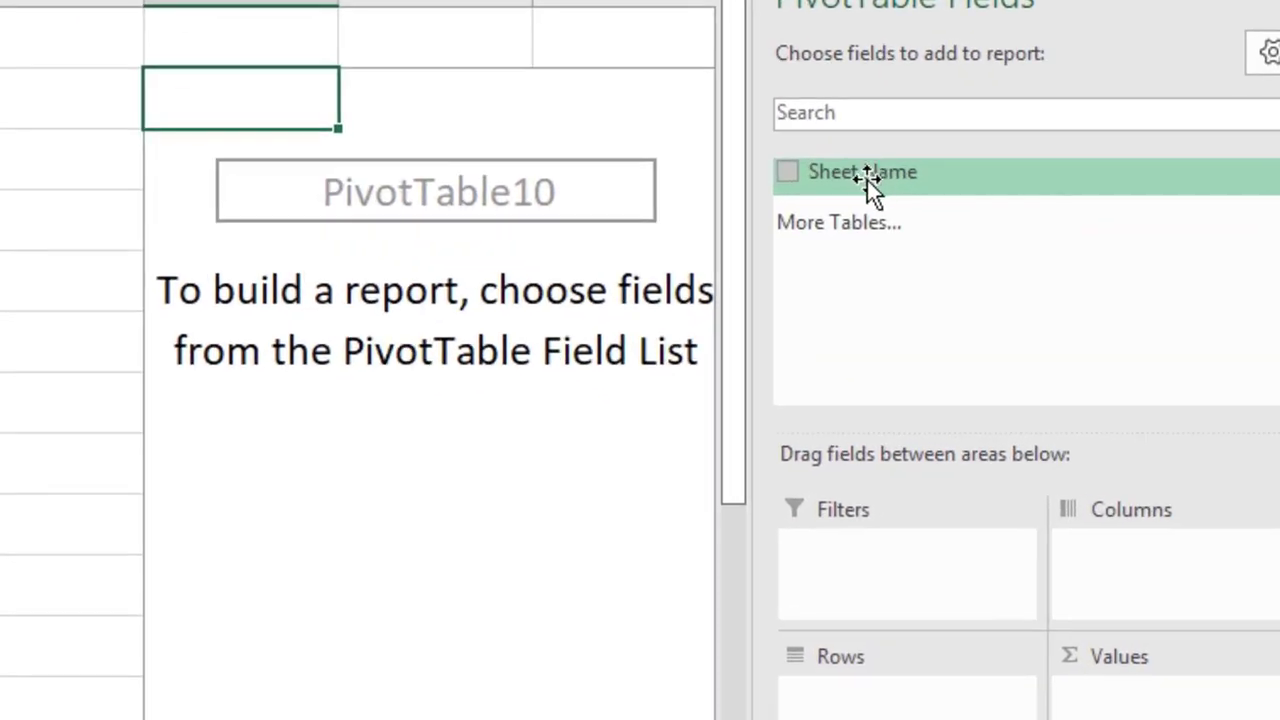
Use the Sheet Name field as the PivotTable's report filter.
{"action": "left_click_drag", "start_coordinate": [877, 178], "coordinate": [884, 600]}
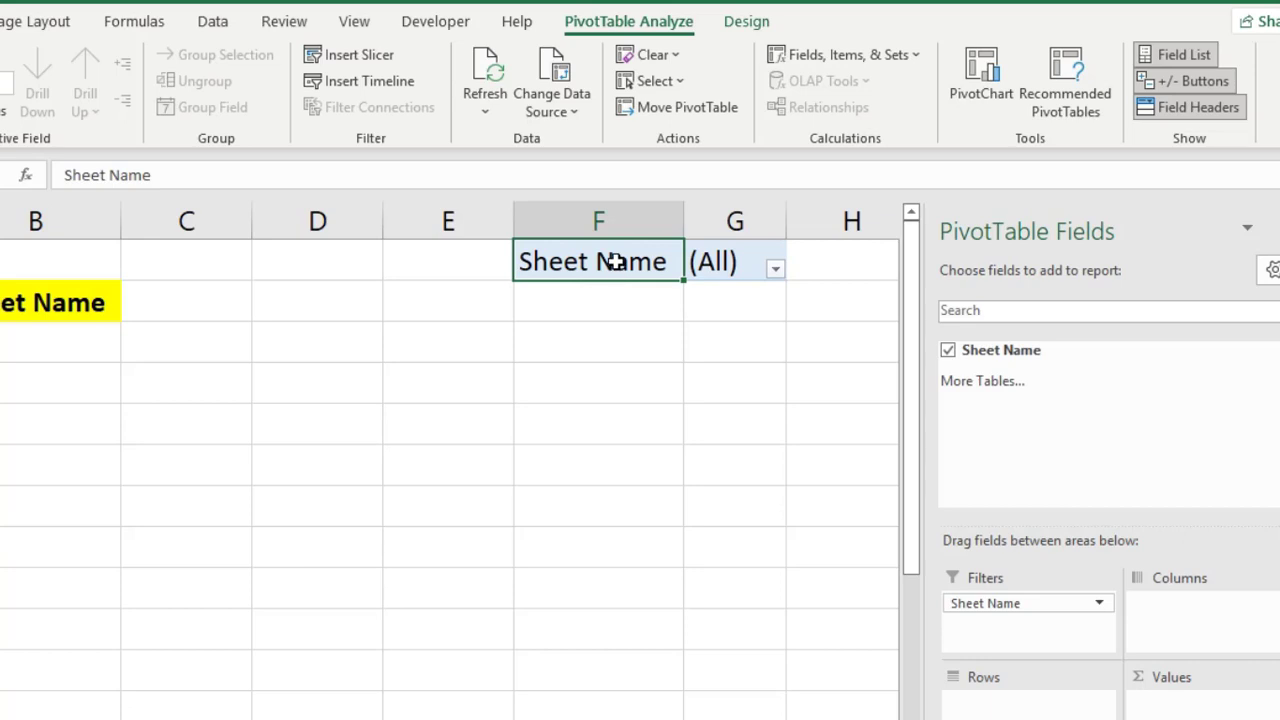
{"action": "left_click", "coordinate": [421, 337]}
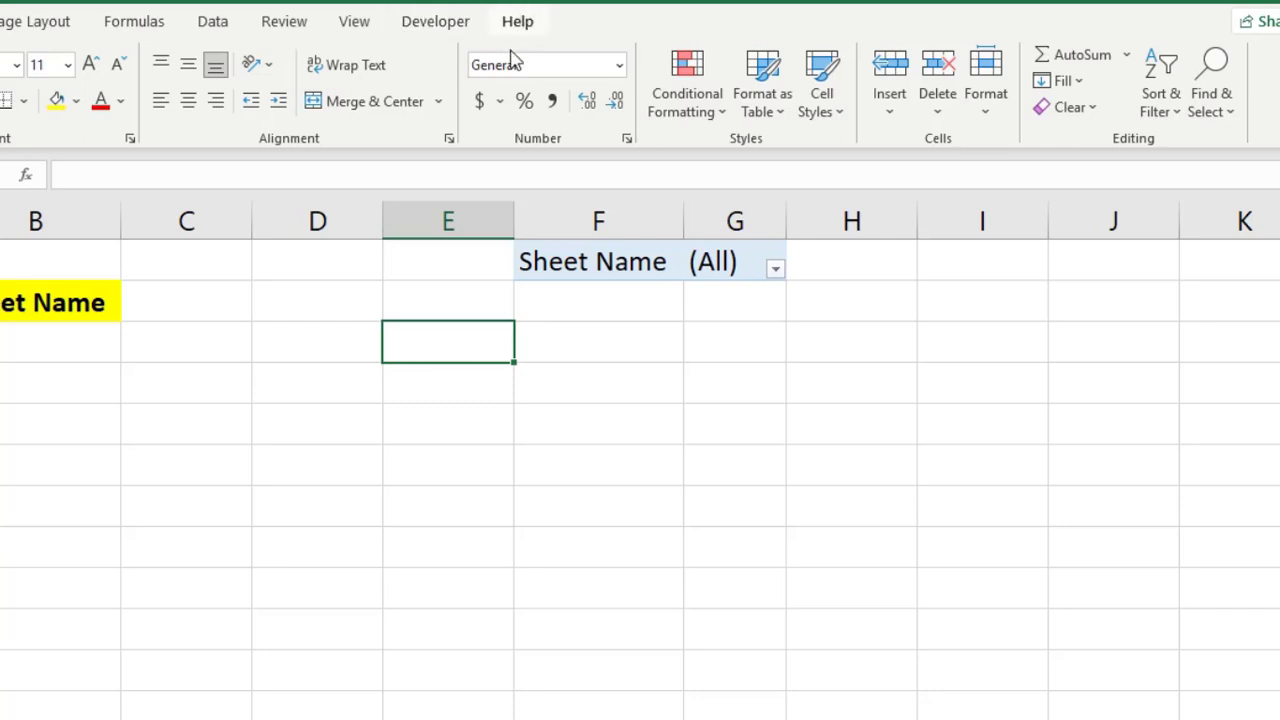
Generate a separate worksheet for every sheet name by showing the report filter pages of Sheet Name.
{"action": "left_click", "coordinate": [592, 255]}
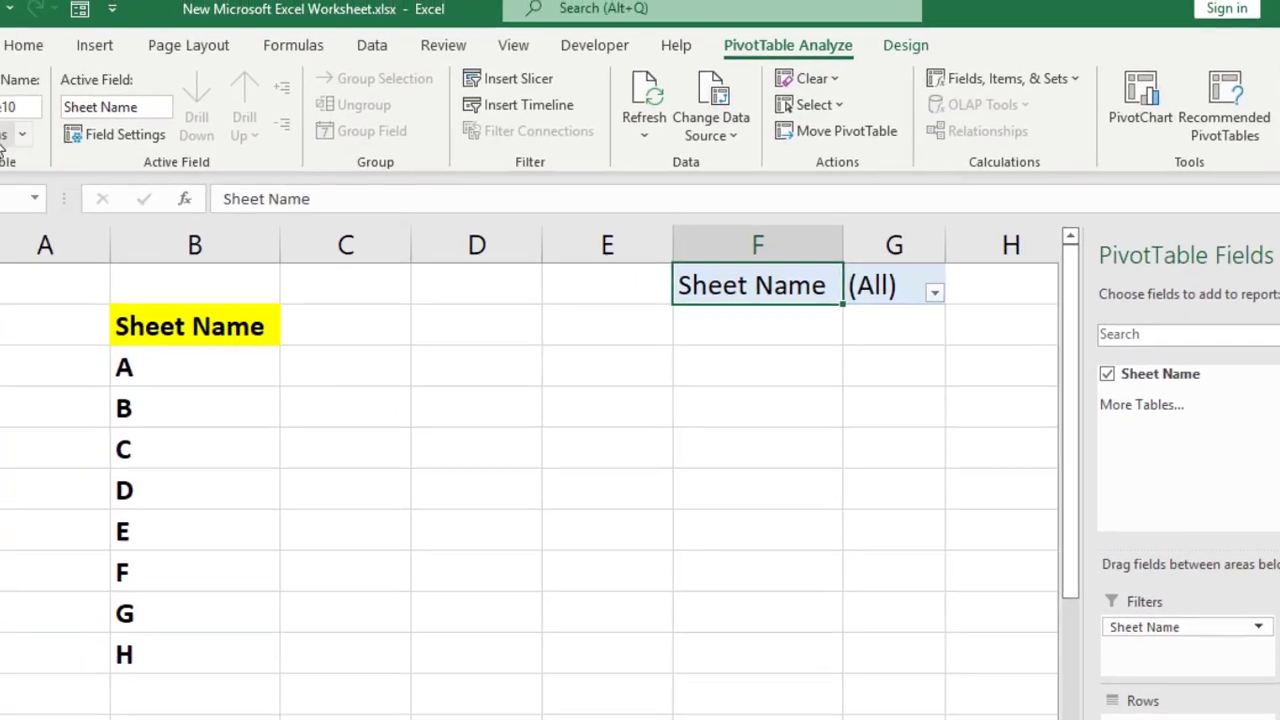
{"action": "left_click", "coordinate": [22, 135]}
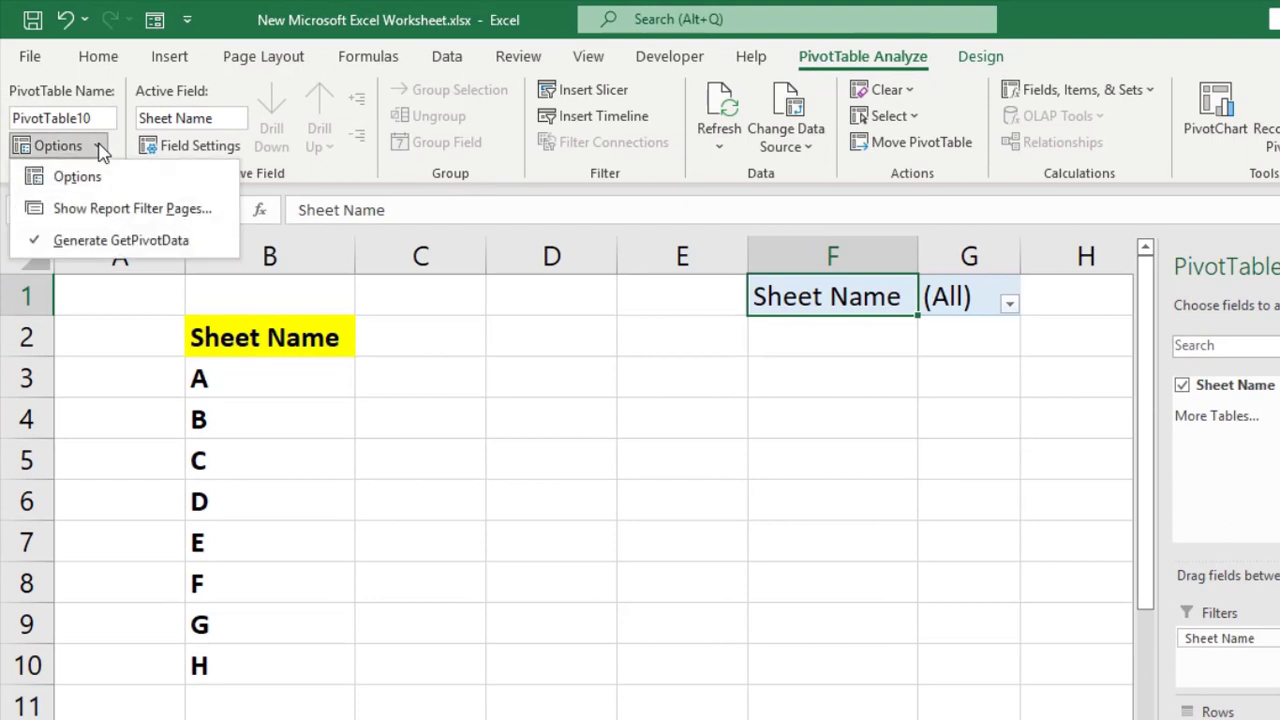
{"action": "left_click", "coordinate": [75, 212]}
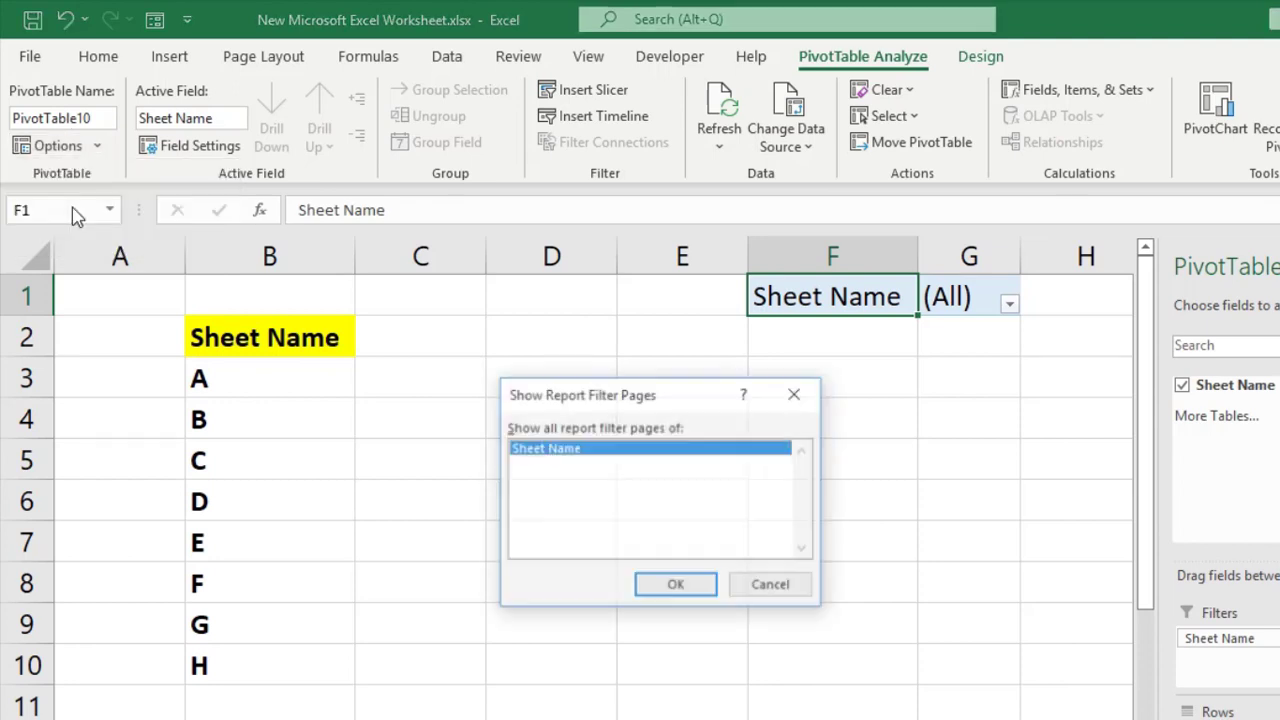
{"action": "left_click_drag", "start_coordinate": [618, 401], "coordinate": [666, 363]}
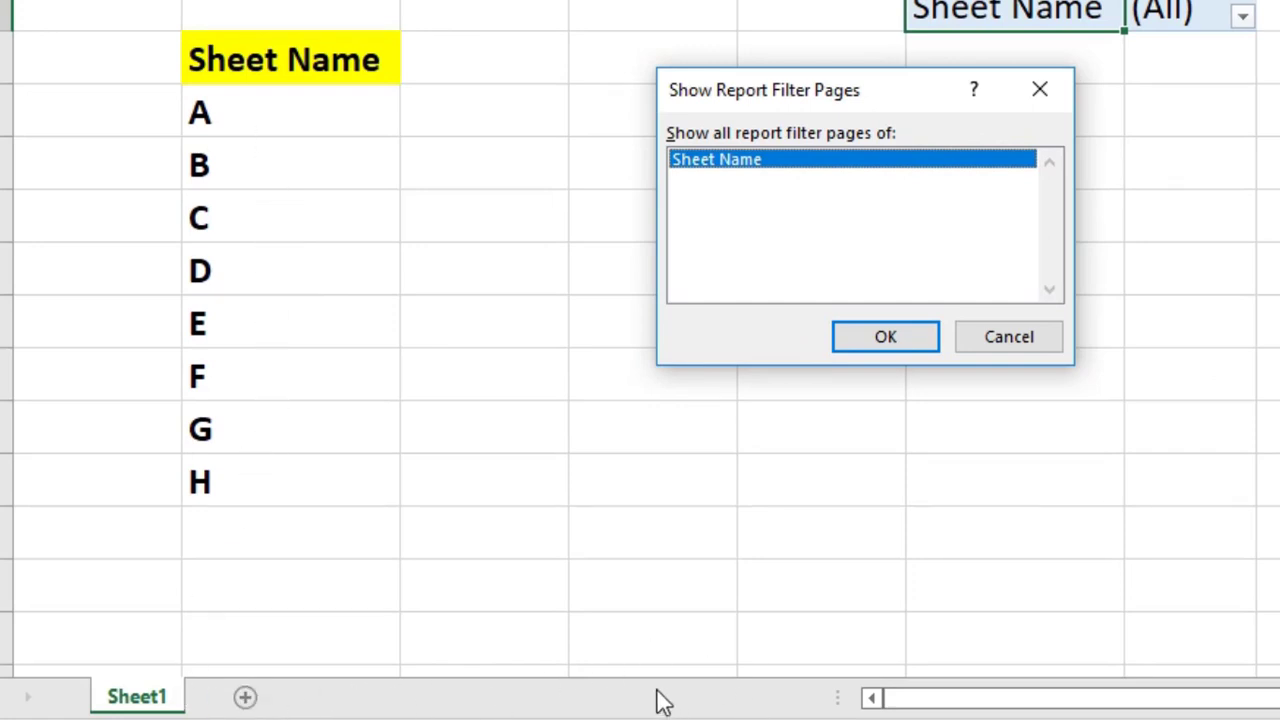
{"action": "left_click", "coordinate": [890, 340]}
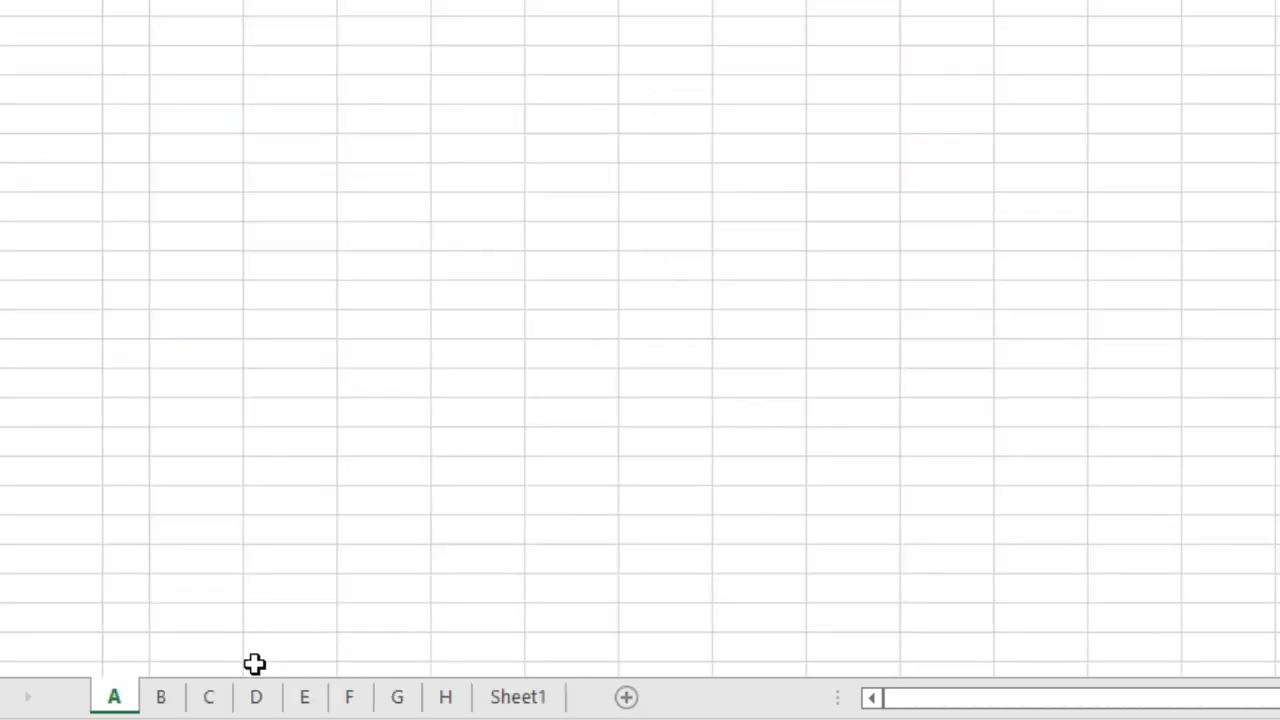
Look through the generated worksheets A to H and compare them with the name list on Sheet1.
{"action": "left_click", "coordinate": [164, 698]}
{"action": "left_click", "coordinate": [210, 698]}
{"action": "left_click", "coordinate": [302, 700]}
{"action": "left_click", "coordinate": [445, 700]}
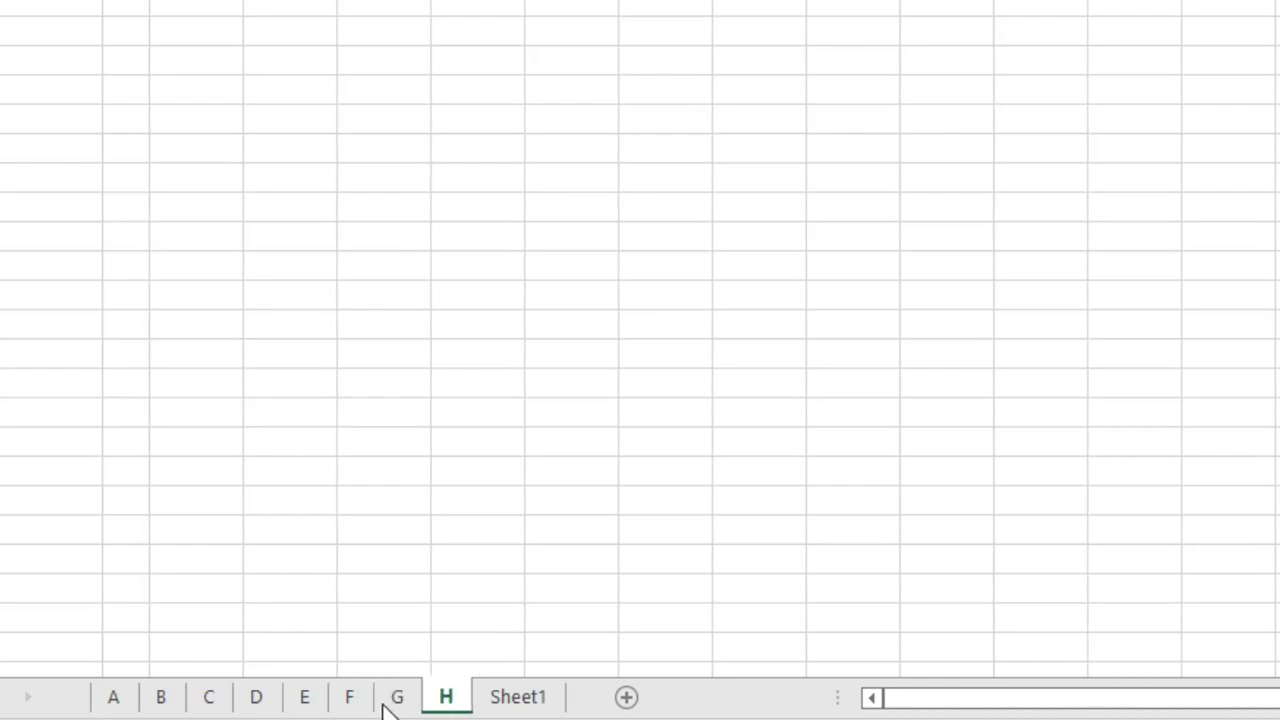
{"action": "left_click", "coordinate": [348, 702]}
{"action": "left_click", "coordinate": [265, 697]}
{"action": "left_click", "coordinate": [222, 699]}
{"action": "left_click", "coordinate": [150, 700]}
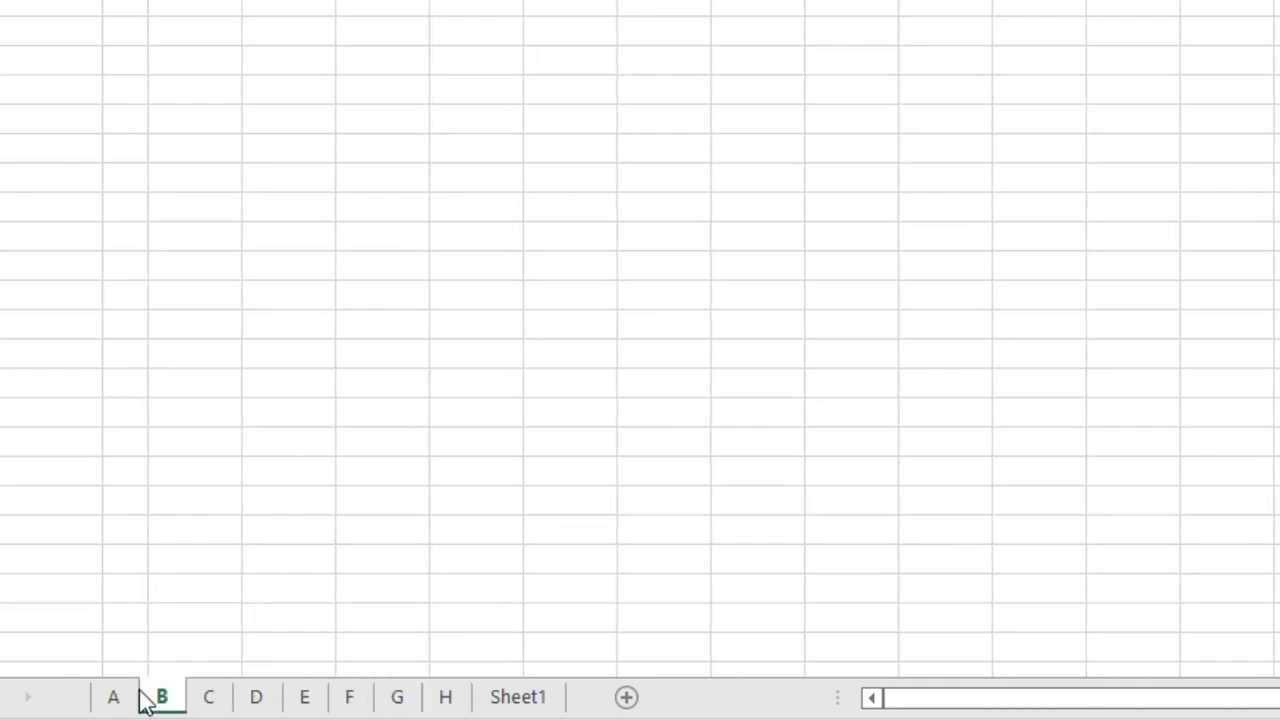
{"action": "left_click", "coordinate": [128, 699]}
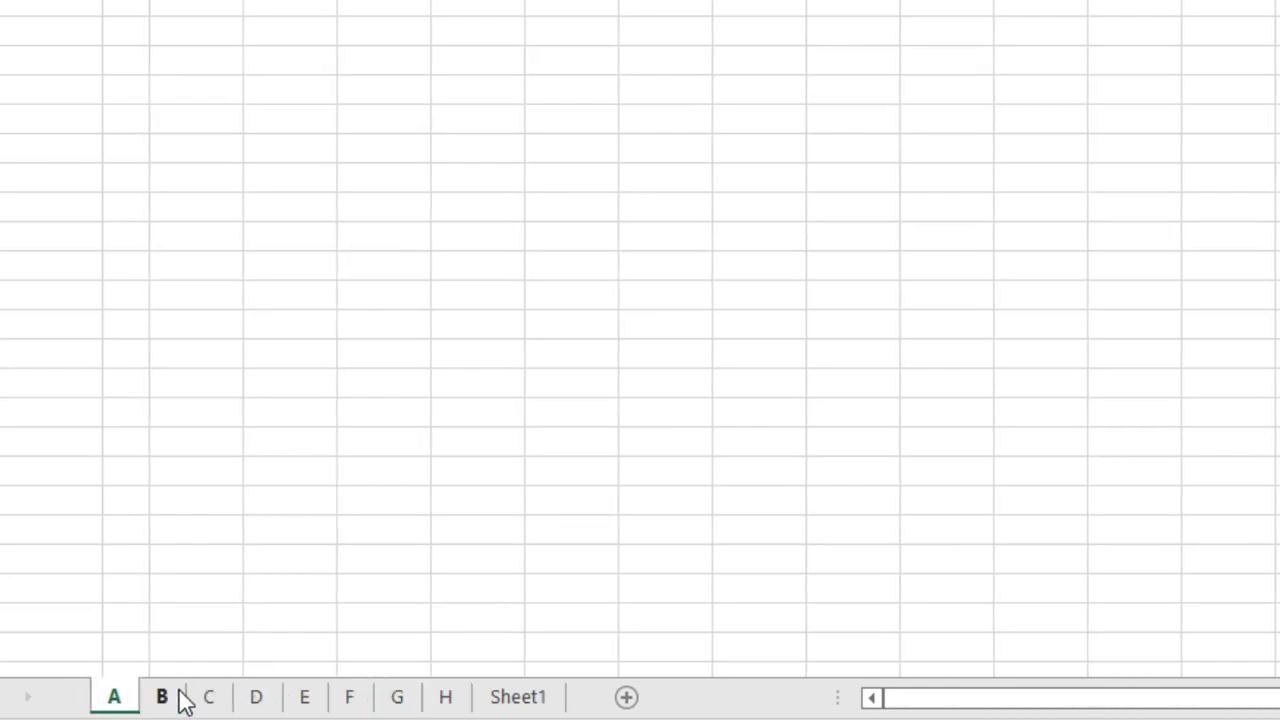
{"action": "left_click", "coordinate": [161, 700]}
{"action": "left_click", "coordinate": [125, 700]}
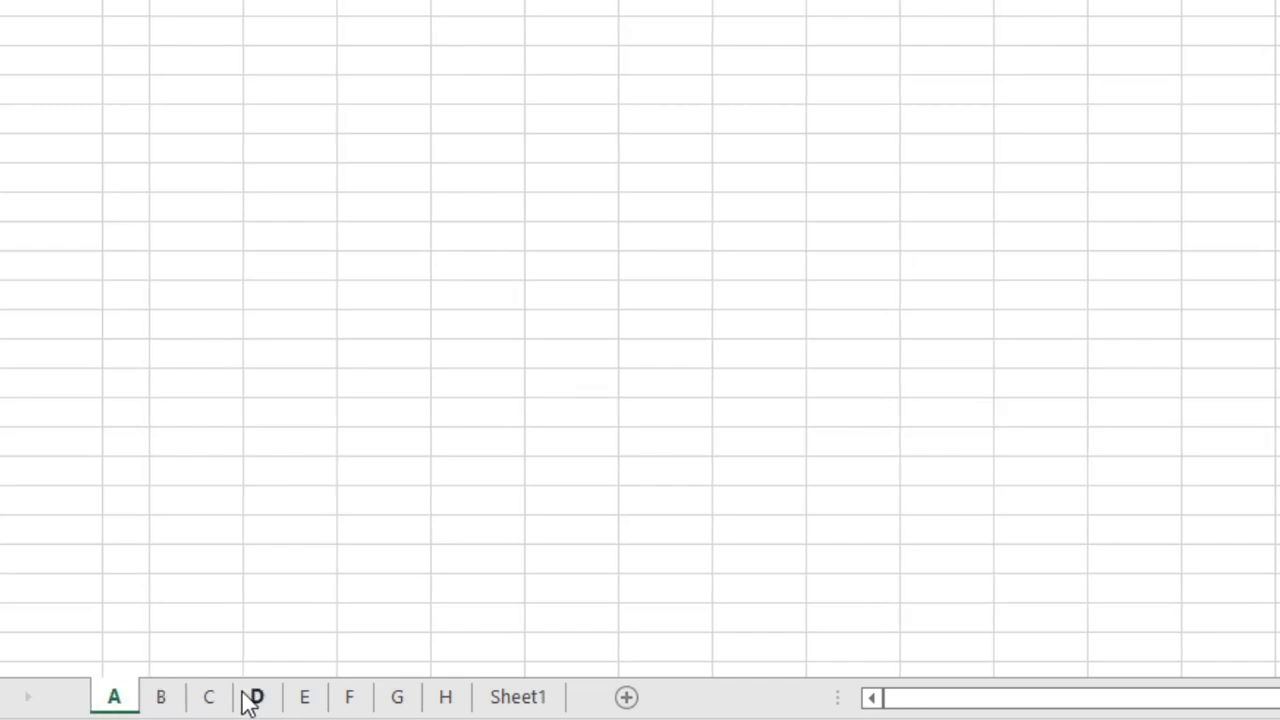
{"action": "left_click", "coordinate": [256, 698]}
{"action": "left_click", "coordinate": [397, 698]}
{"action": "left_click", "coordinate": [512, 700]}
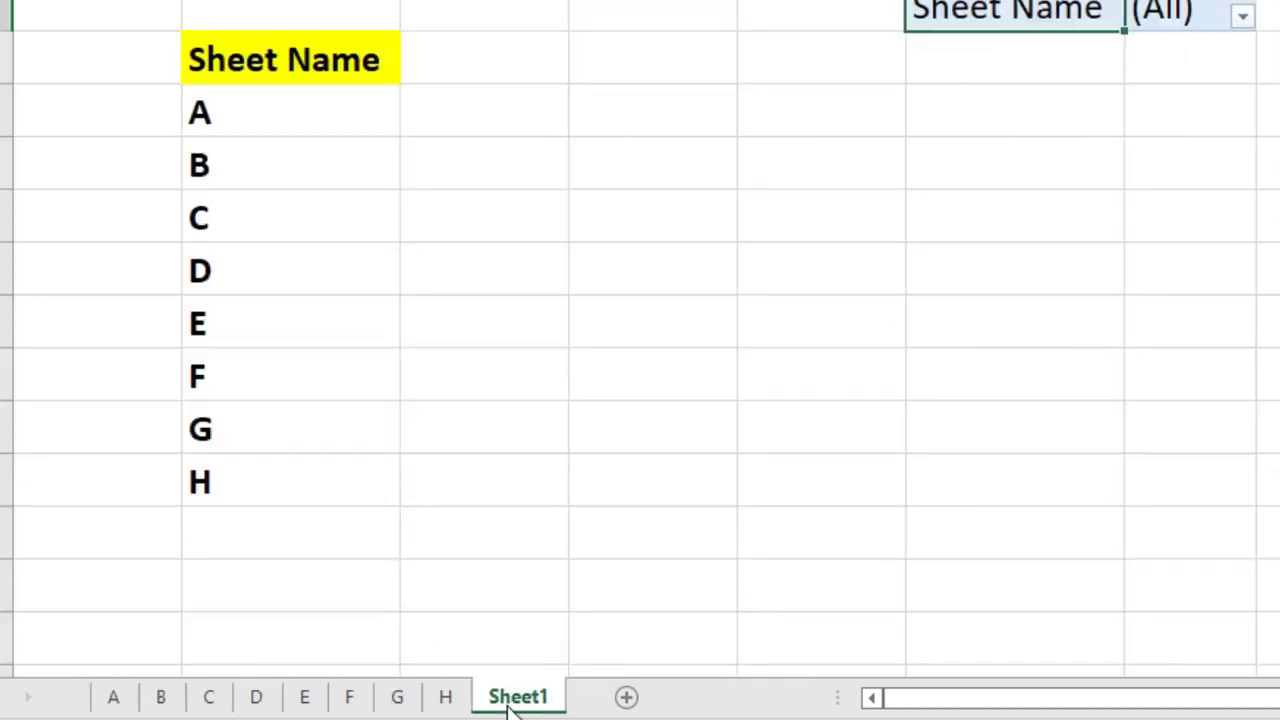
{"action": "left_click", "coordinate": [443, 700]}
{"action": "left_click", "coordinate": [389, 700]}
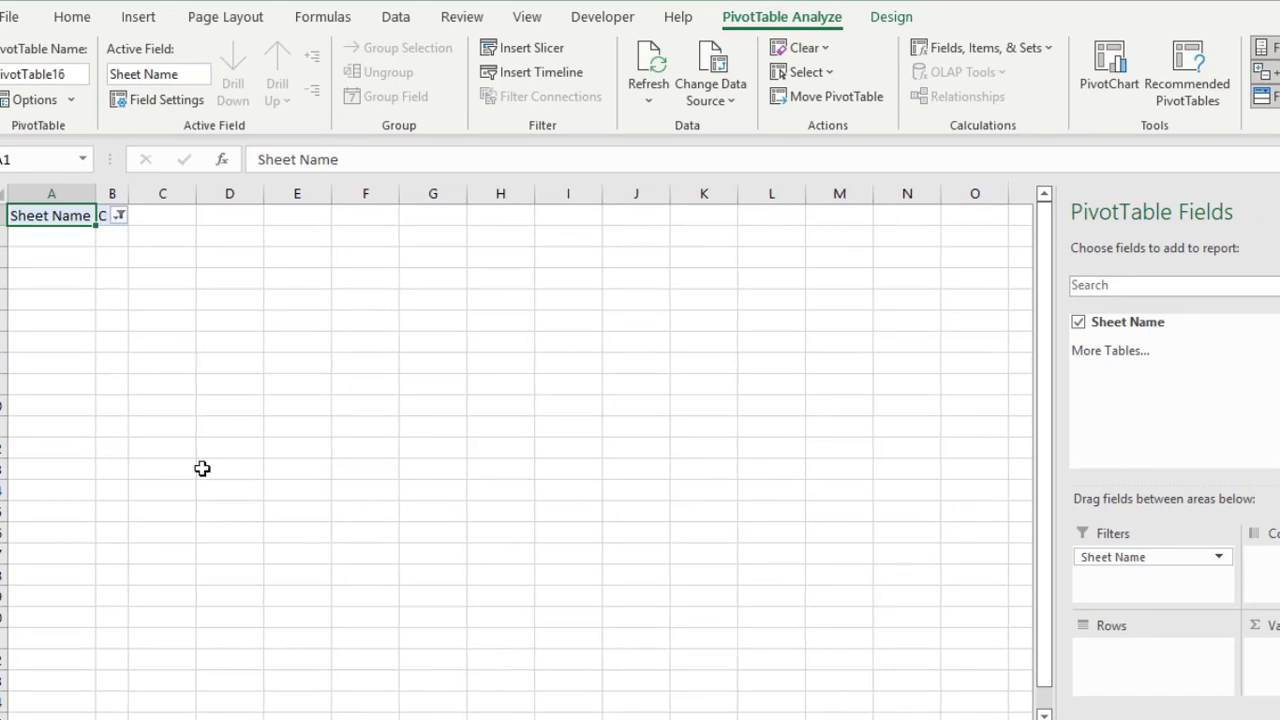
{"action": "left_click", "coordinate": [345, 718]}
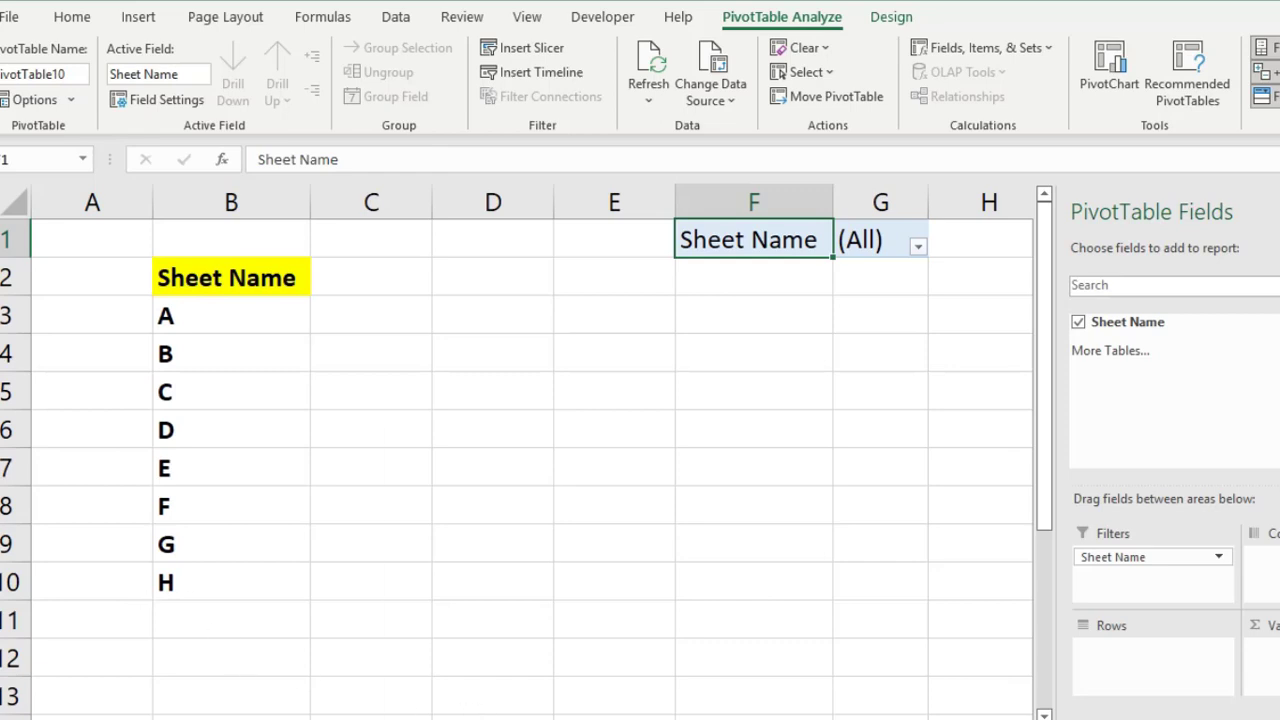
Delete Sheet1, which holds the original name list, and confirm the permanent deletion.
{"action": "right_click", "coordinate": [392, 718]}
{"action": "left_click", "coordinate": [437, 471]}
{"action": "key", "text": "Return"}
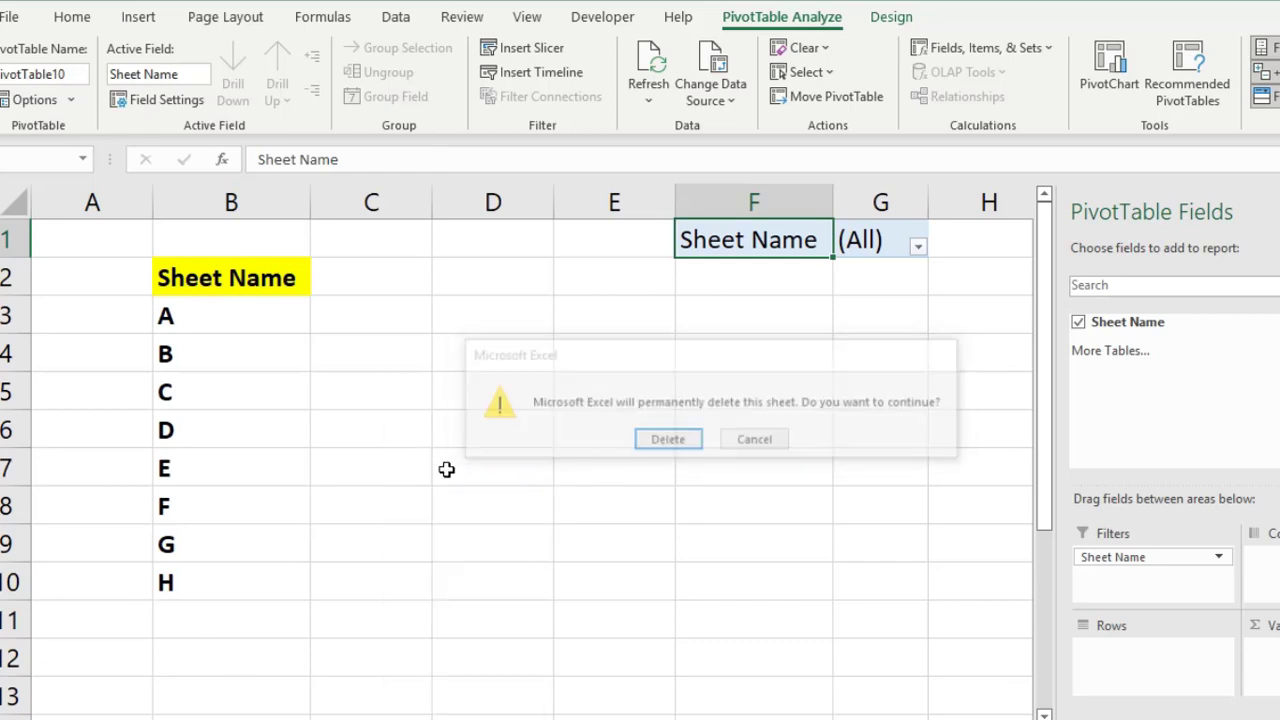
Clear the leftover Sheet Name PivotTables from the generated worksheets.
{"action": "key", "text": "ctrl+Page_Down"}
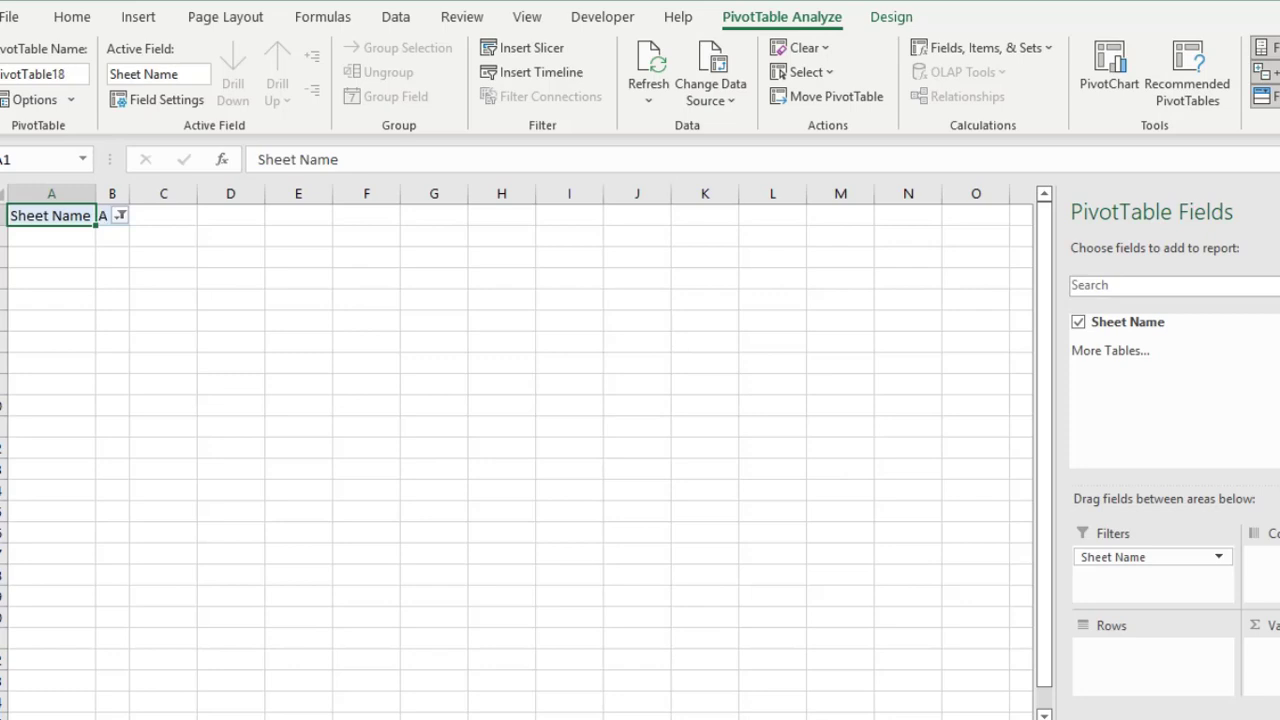
{"action": "key", "text": "ctrl+Page_Down"}
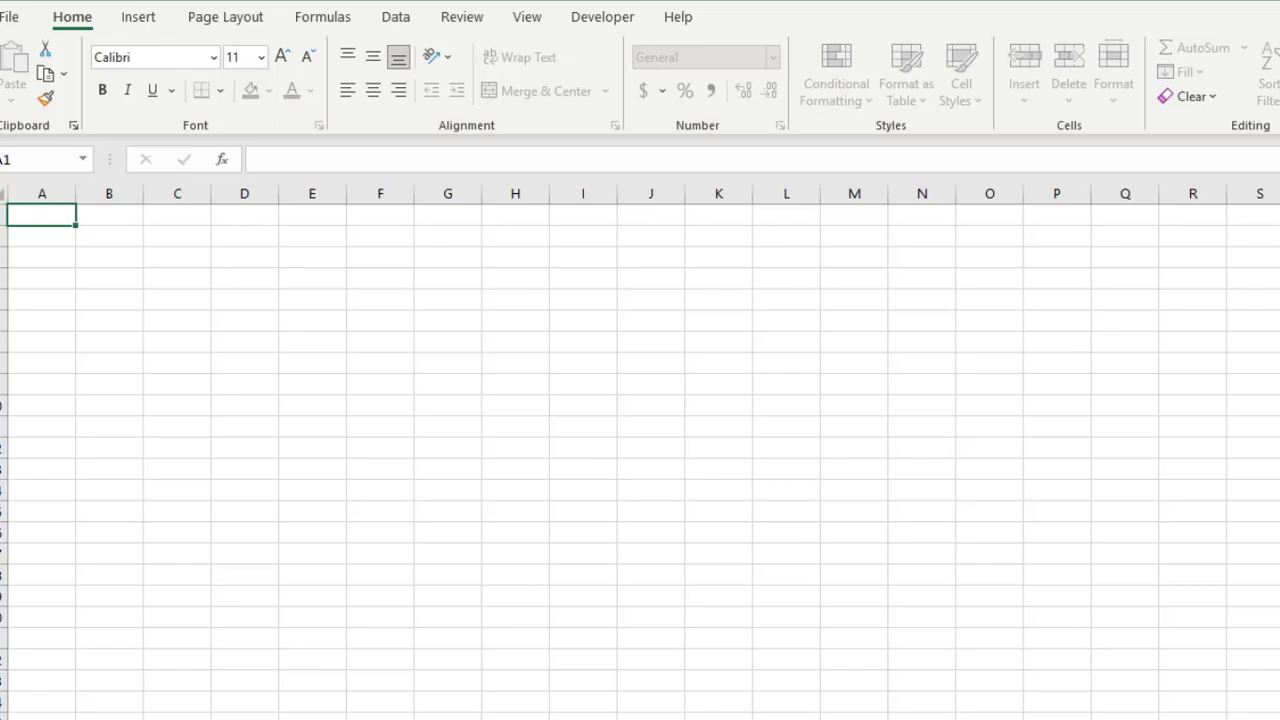
{"action": "left_click", "coordinate": [181, 405]}
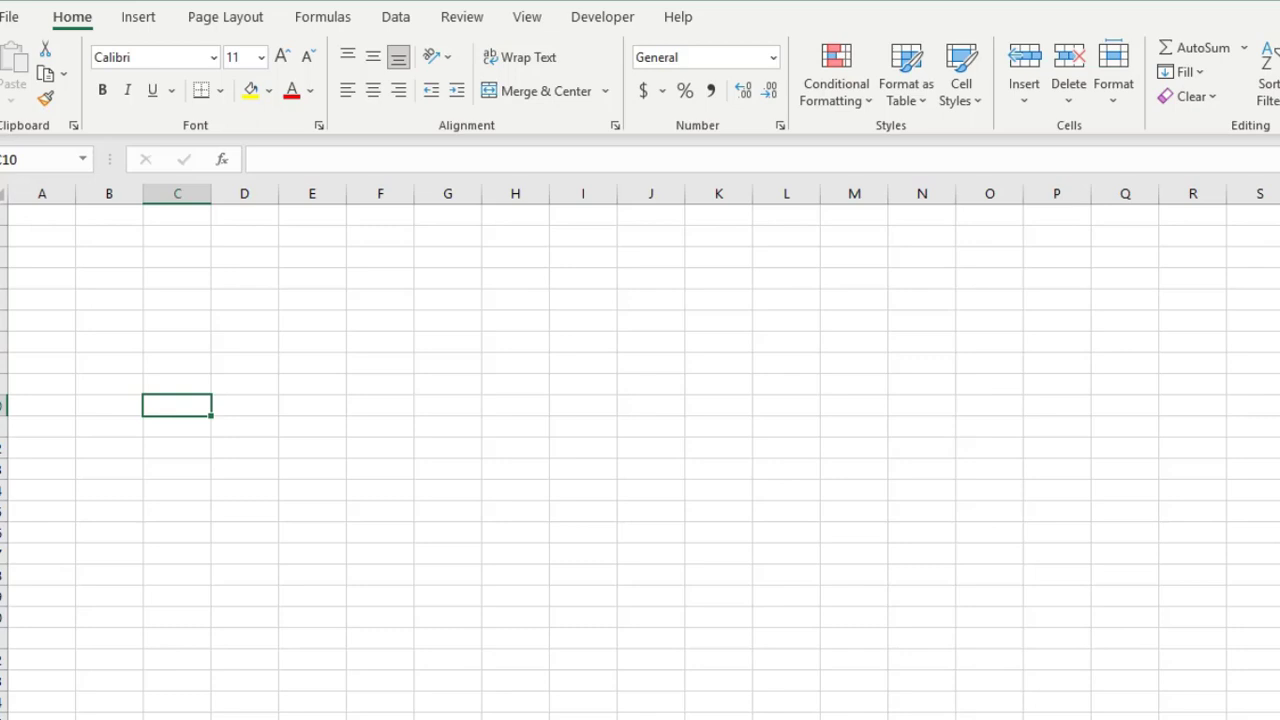
Set the worksheet zoom to a custom magnification of 180%.
{"action": "left_click", "coordinate": [1190, 715]}
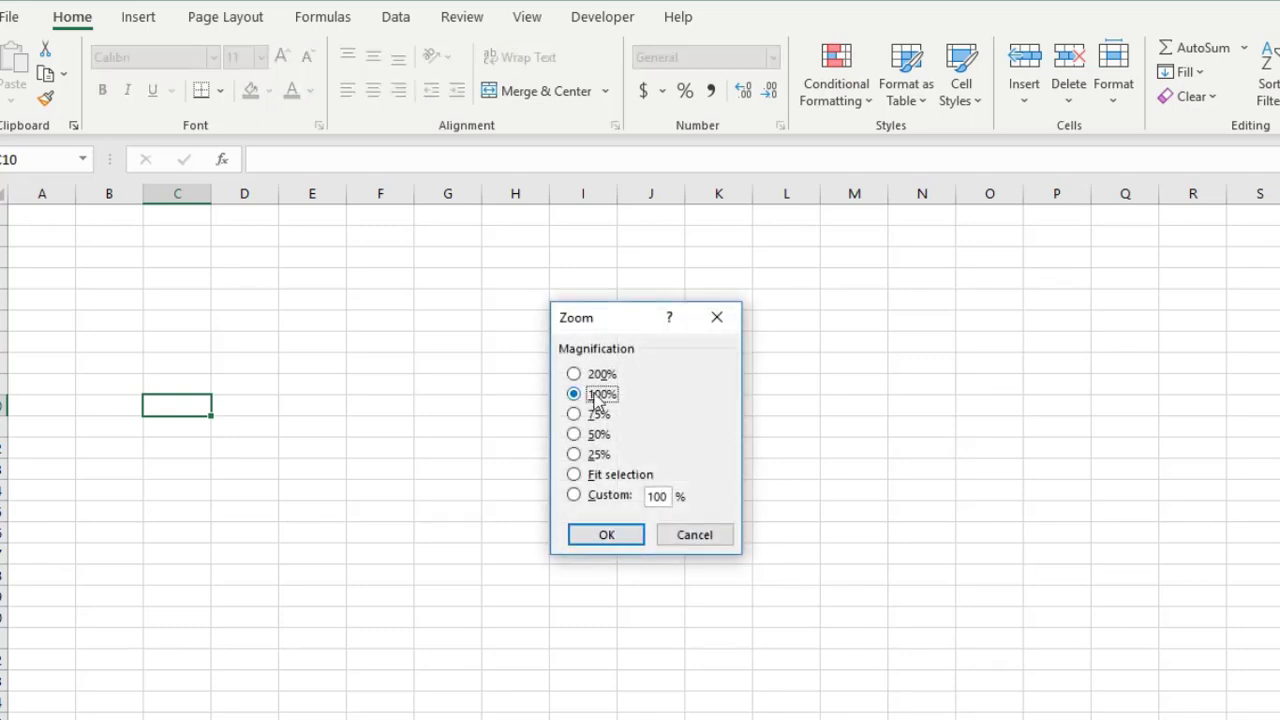
{"action": "double_click", "coordinate": [657, 496]}
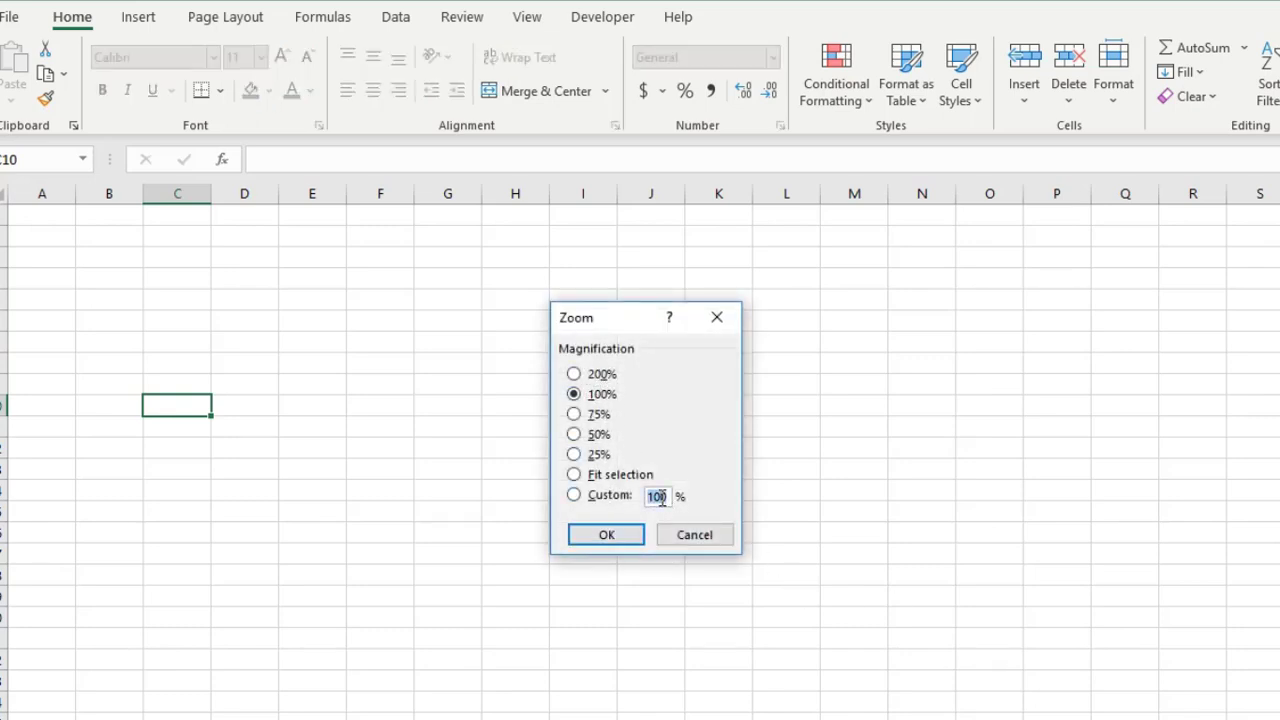
{"action": "type", "text": "180"}
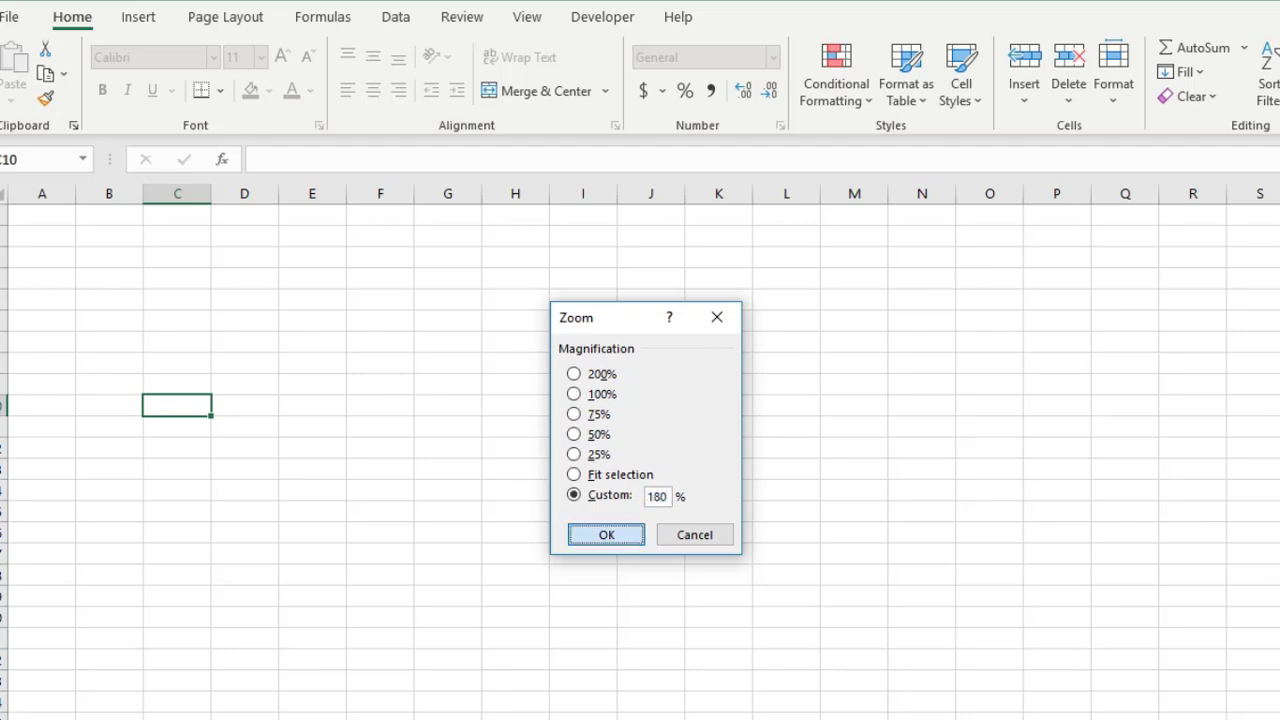
{"action": "key", "text": "Return"}
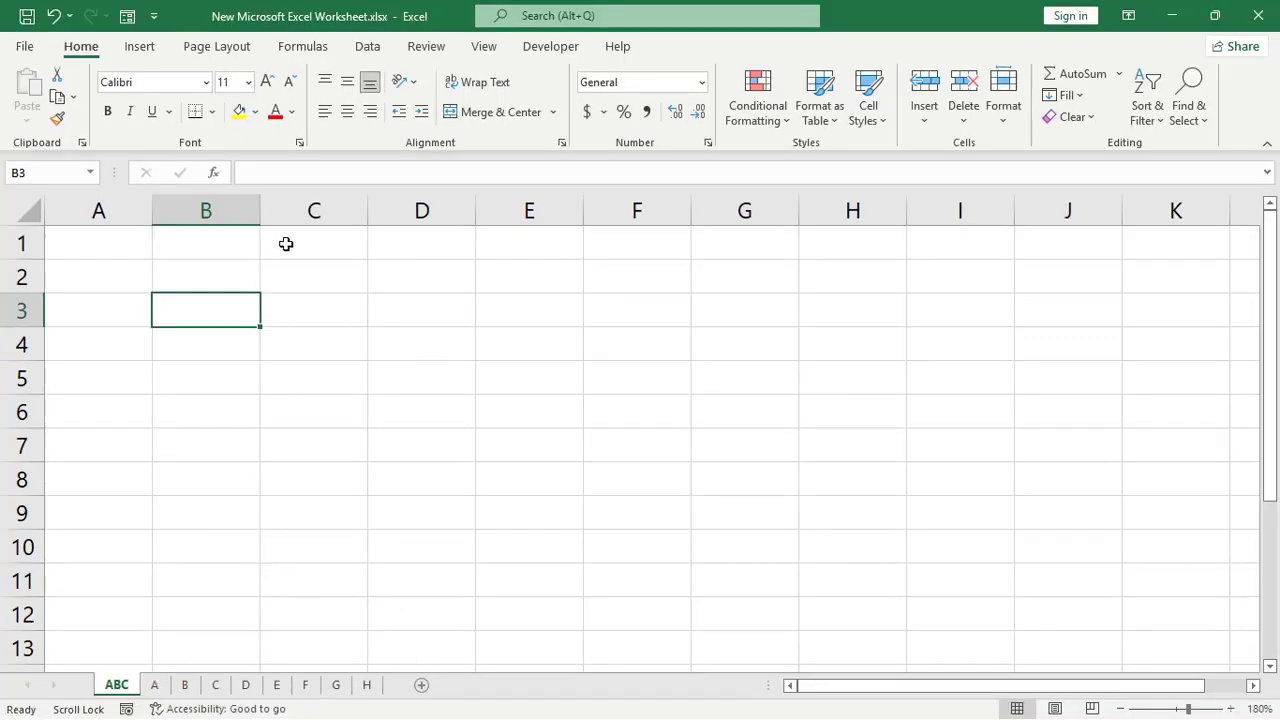
Start defining a new workbook-scoped name AA from cell B3 on sheet ABC.
{"action": "left_click", "coordinate": [215, 284]}
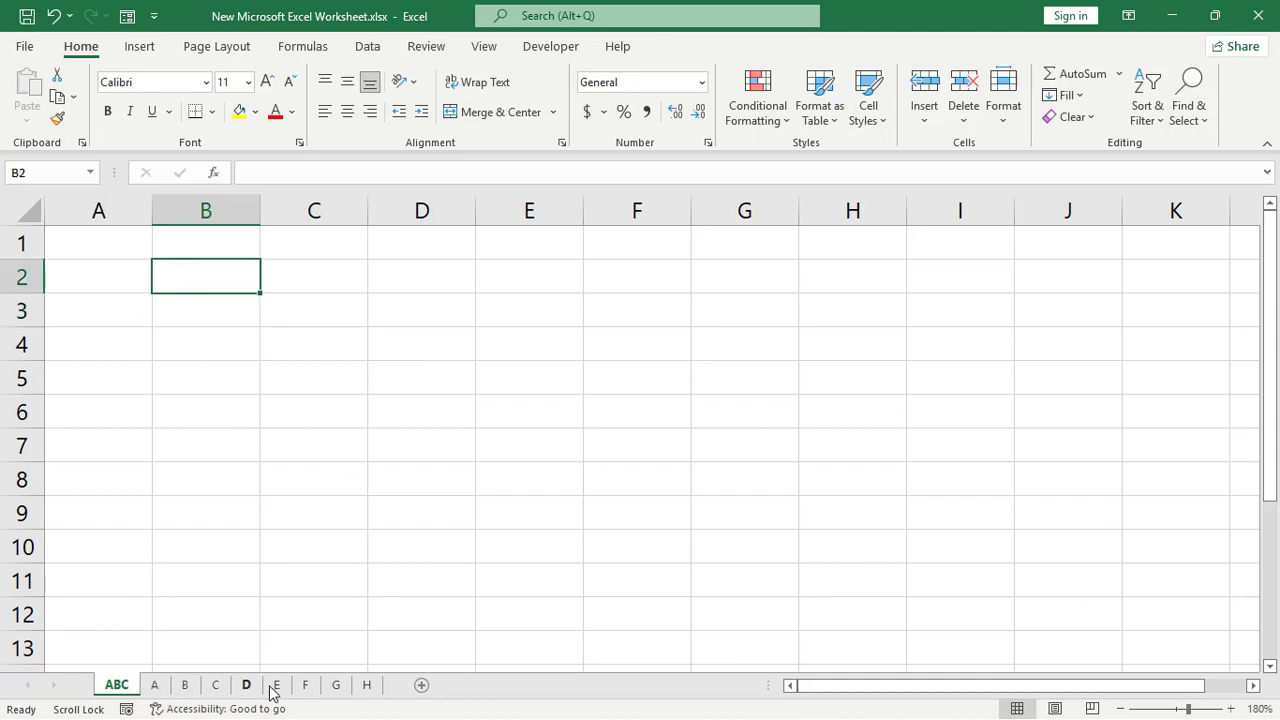
{"action": "left_click", "coordinate": [224, 317]}
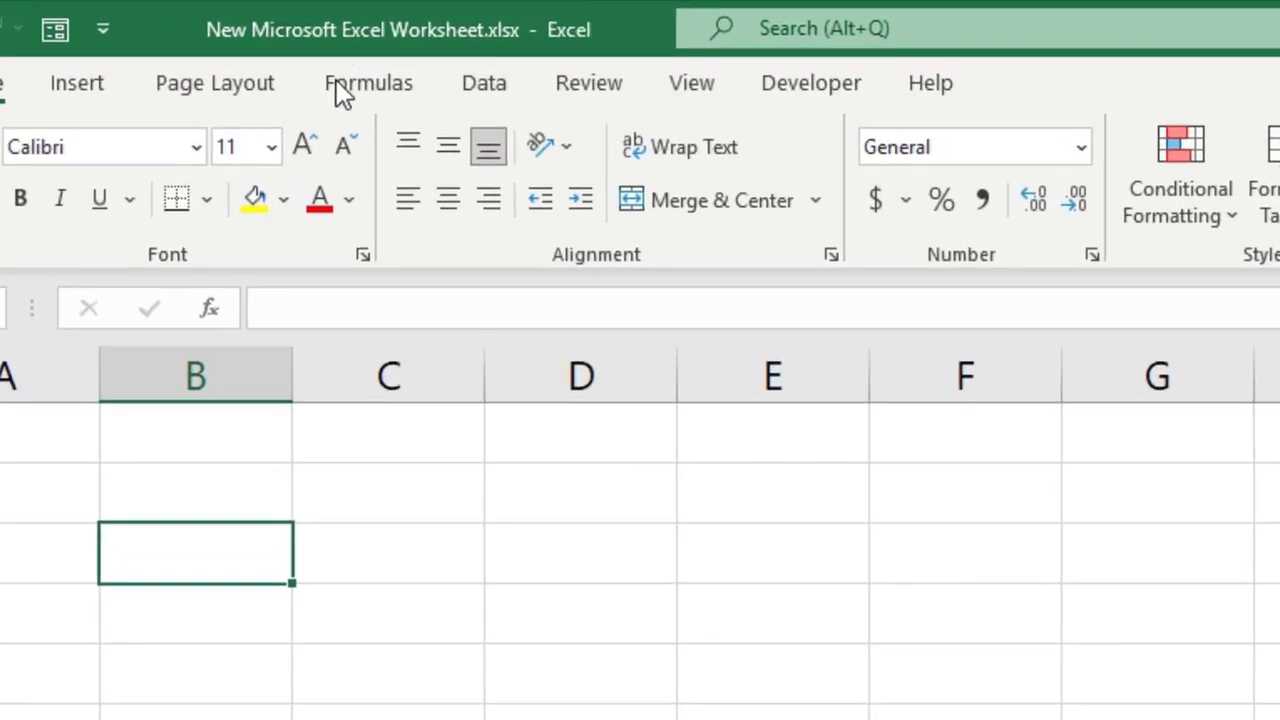
{"action": "left_click", "coordinate": [302, 46]}
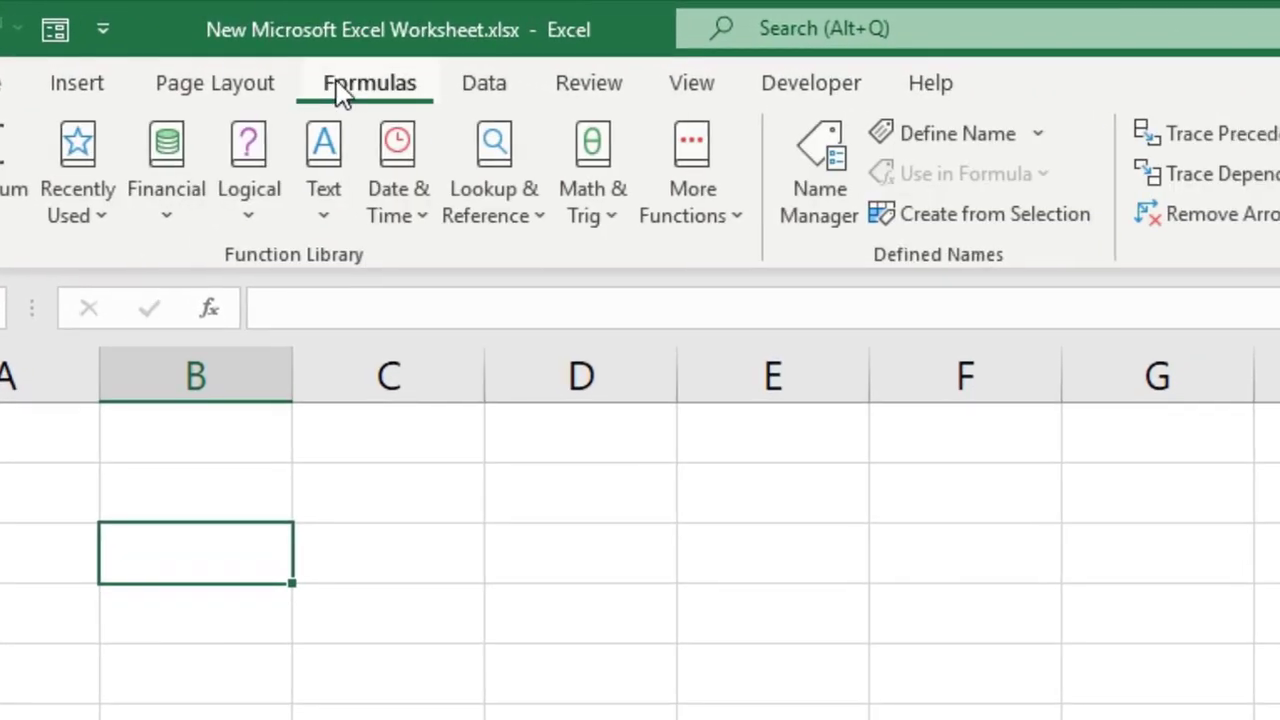
{"action": "left_click", "coordinate": [928, 130]}
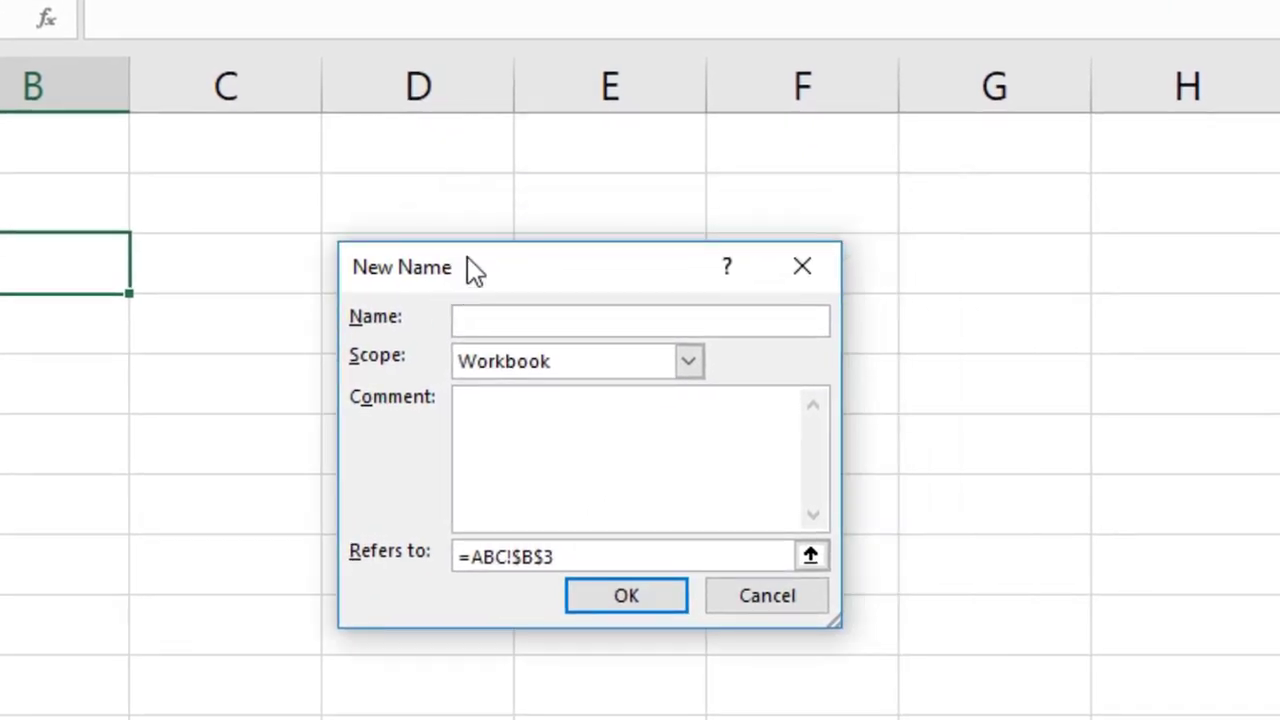
{"action": "left_click_drag", "start_coordinate": [472, 265], "coordinate": [426, 225]}
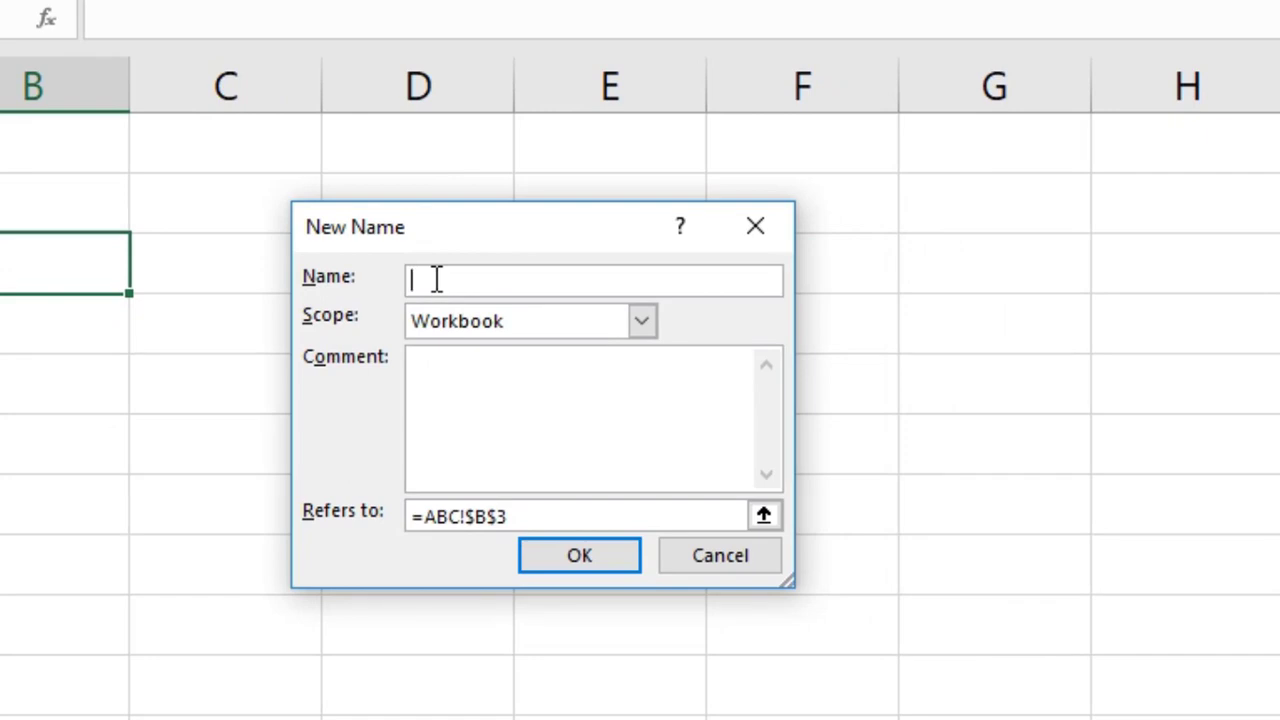
{"action": "type", "text": "AA"}
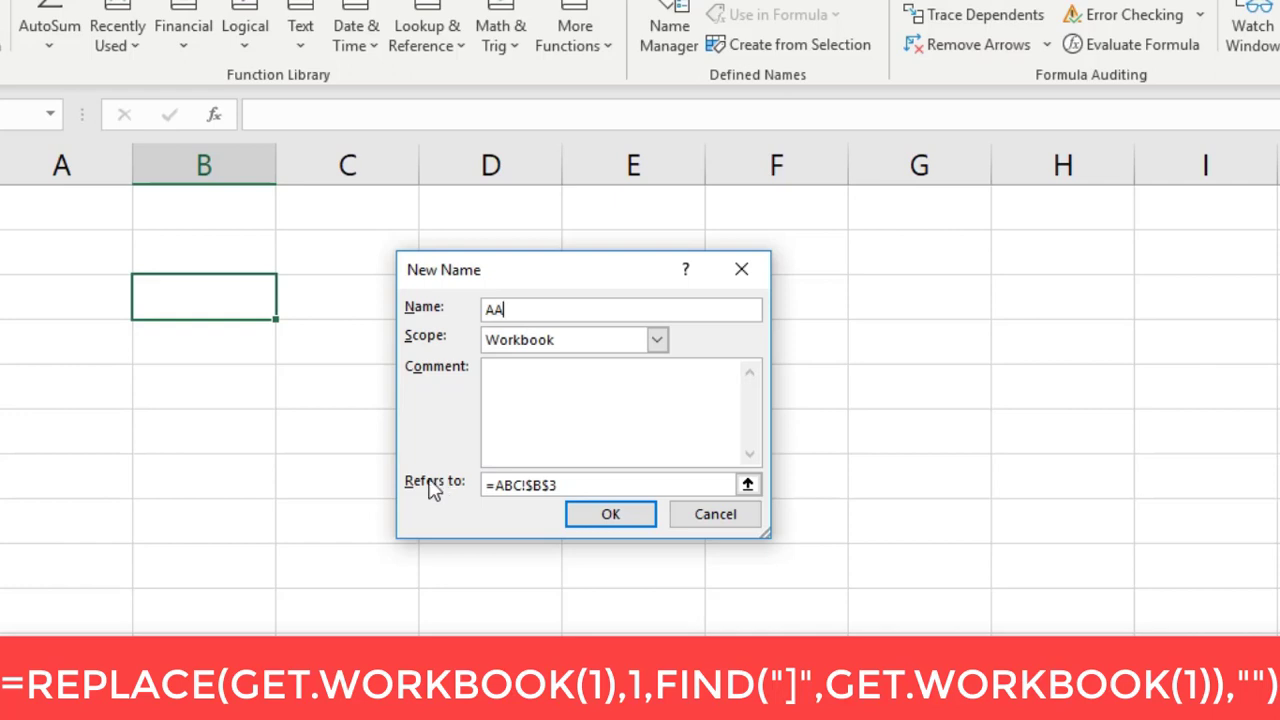
Replace AA's reference with a REPLACE formula on GET.WORKBOOK(1) from position 1, with FIND on GET.WORKBOOK(1) as length and "" as new text.
{"action": "left_click_drag", "start_coordinate": [590, 484], "coordinate": [461, 490]}
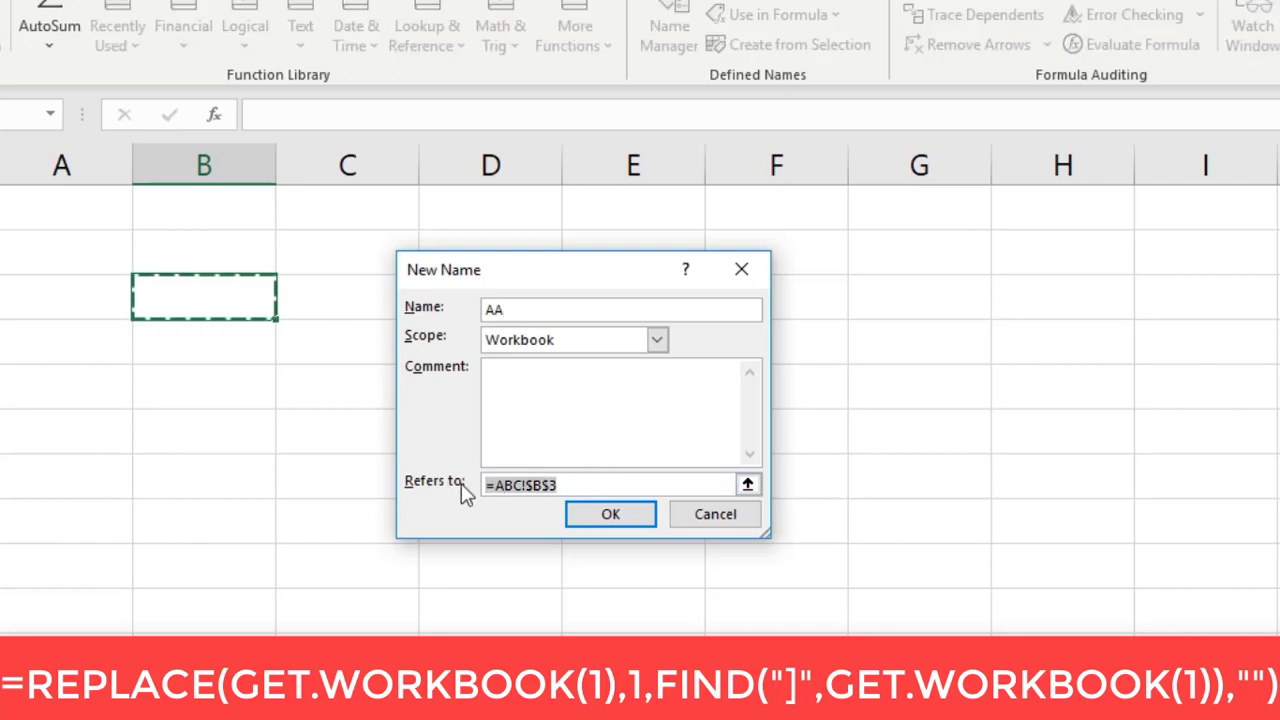
{"action": "type", "text": "="}
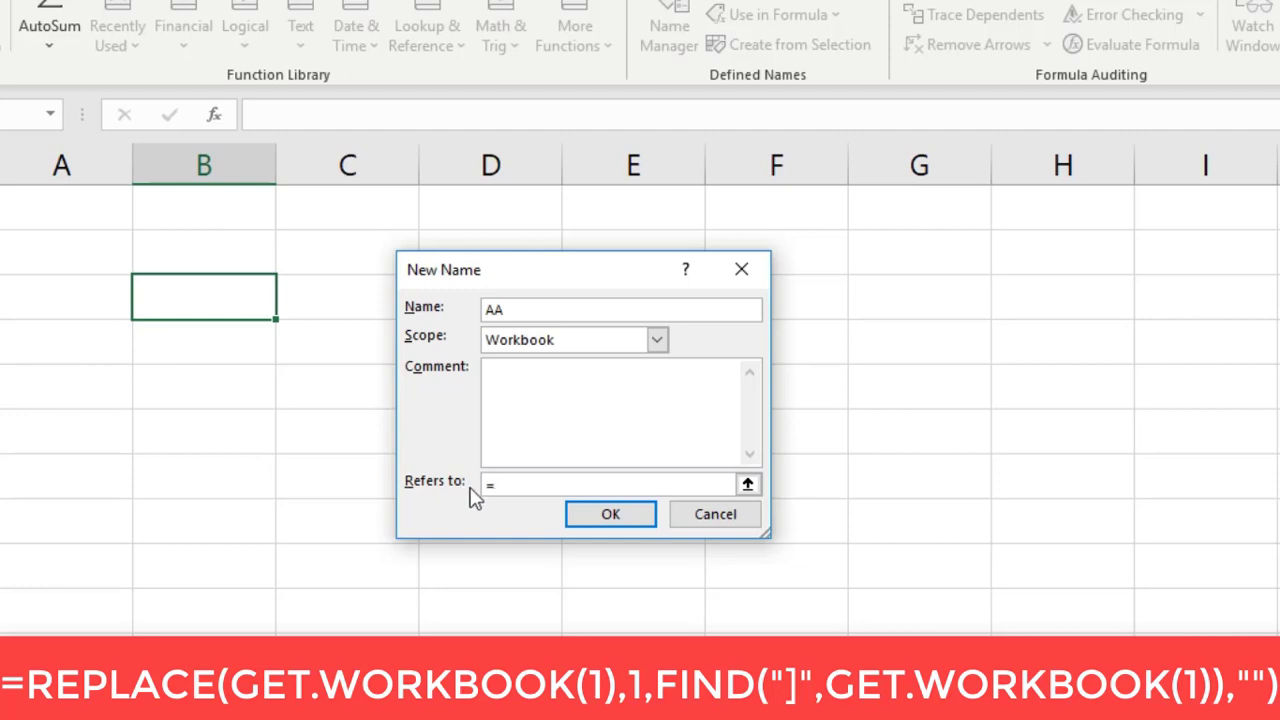
{"action": "type", "text": "REPLACE(GET.WORK"}
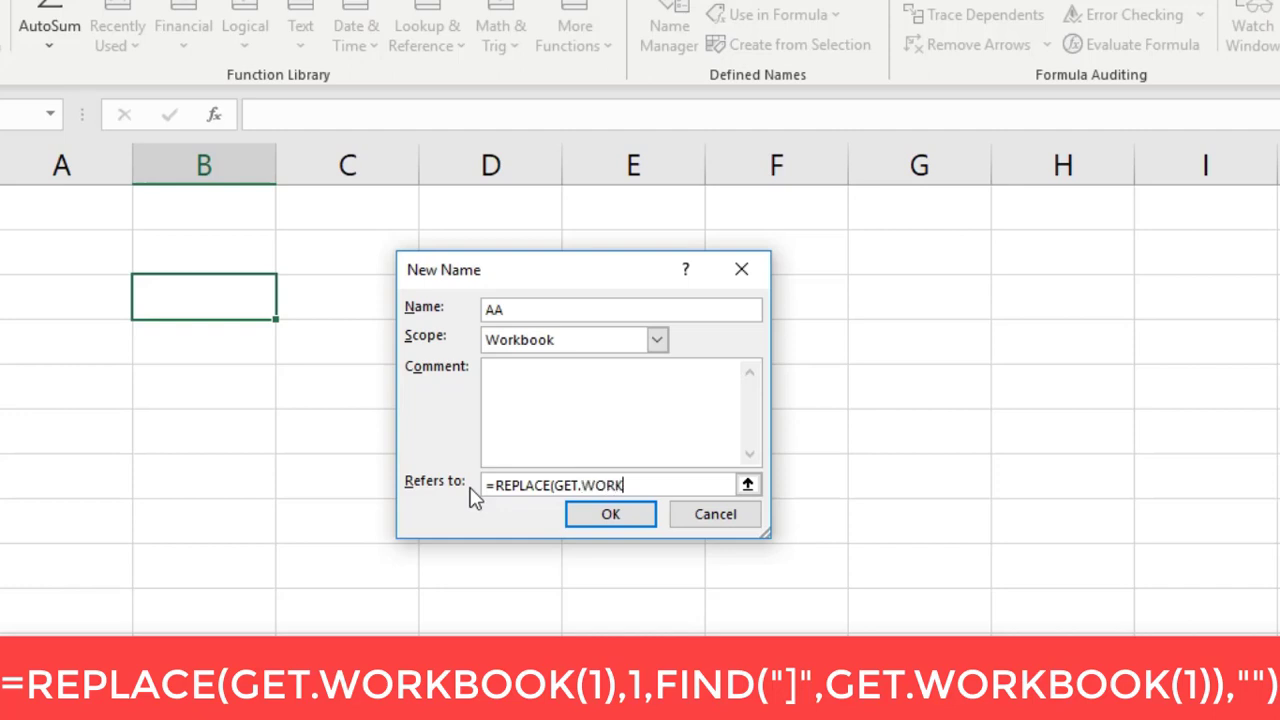
{"action": "type", "text": "BOOK"}
{"action": "type", "text": "(1),1,FIND"}
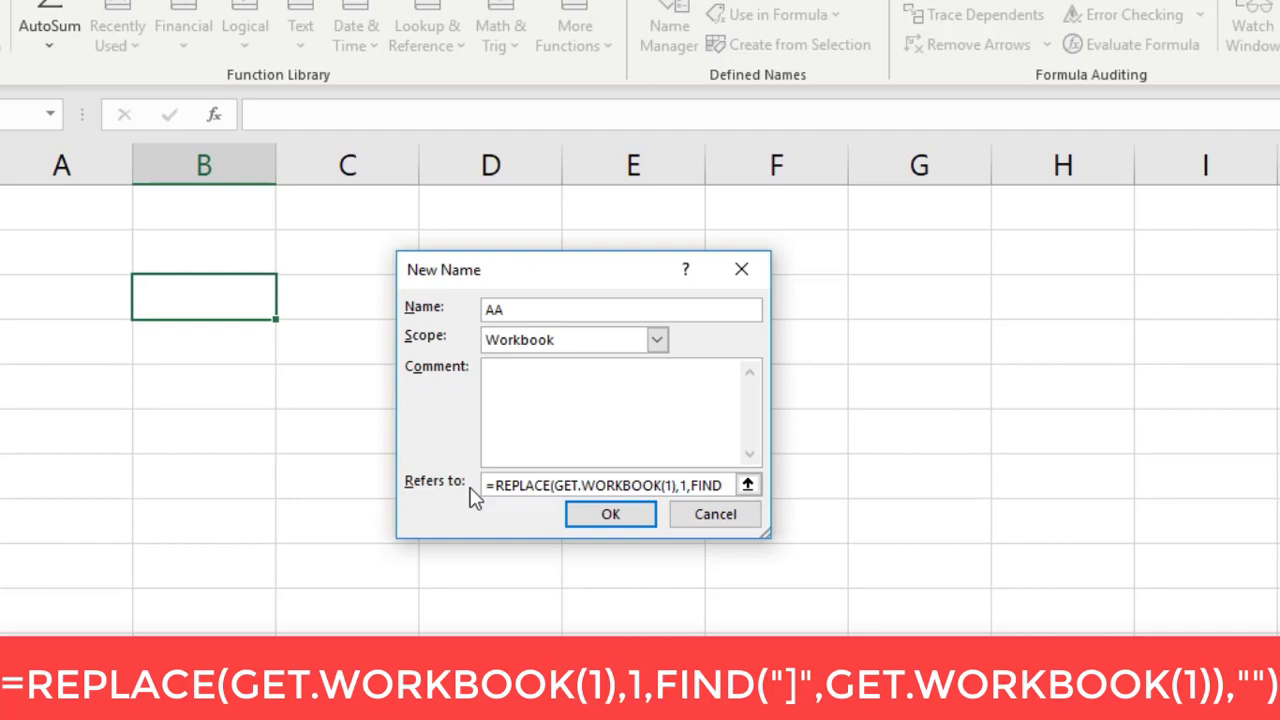
{"action": "type", "text": "(\""}
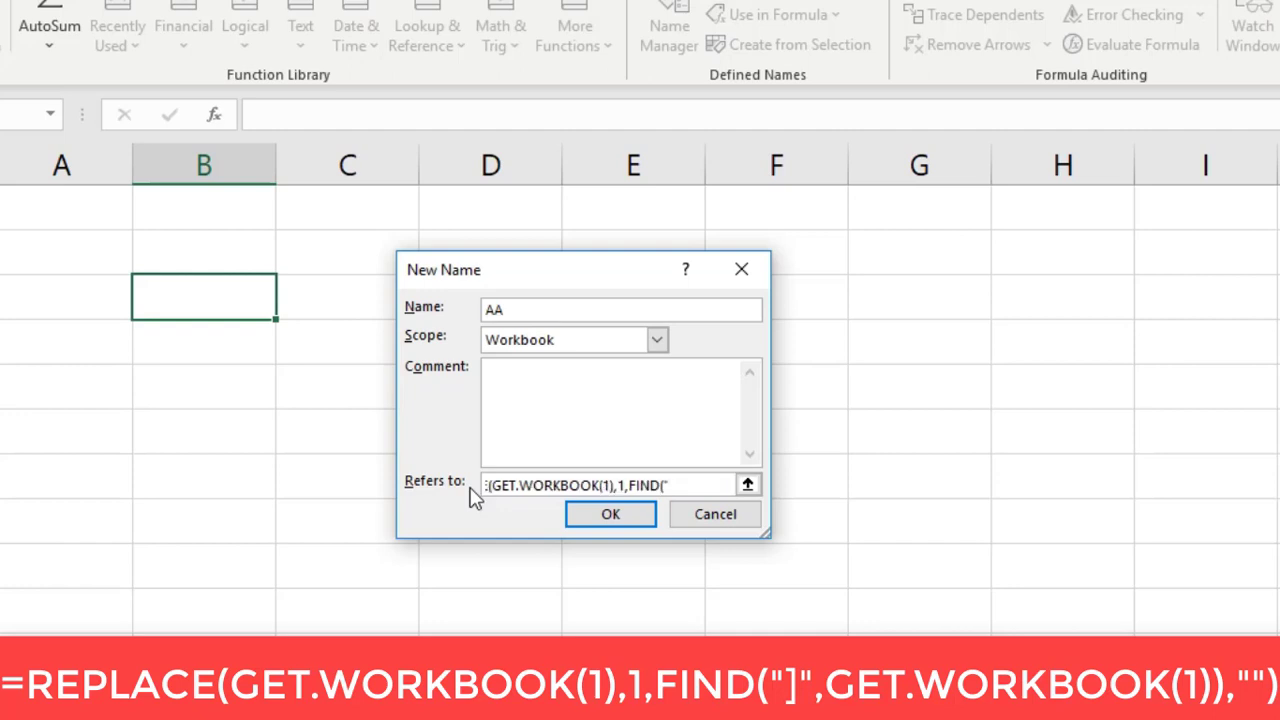
{"action": "type", "text": "]get"}
{"action": "key", "text": "BackSpace"}
{"action": "key", "text": "BackSpace"}
{"action": "key", "text": "BackSpace"}
{"action": "type", "text": "GET.WOR"}
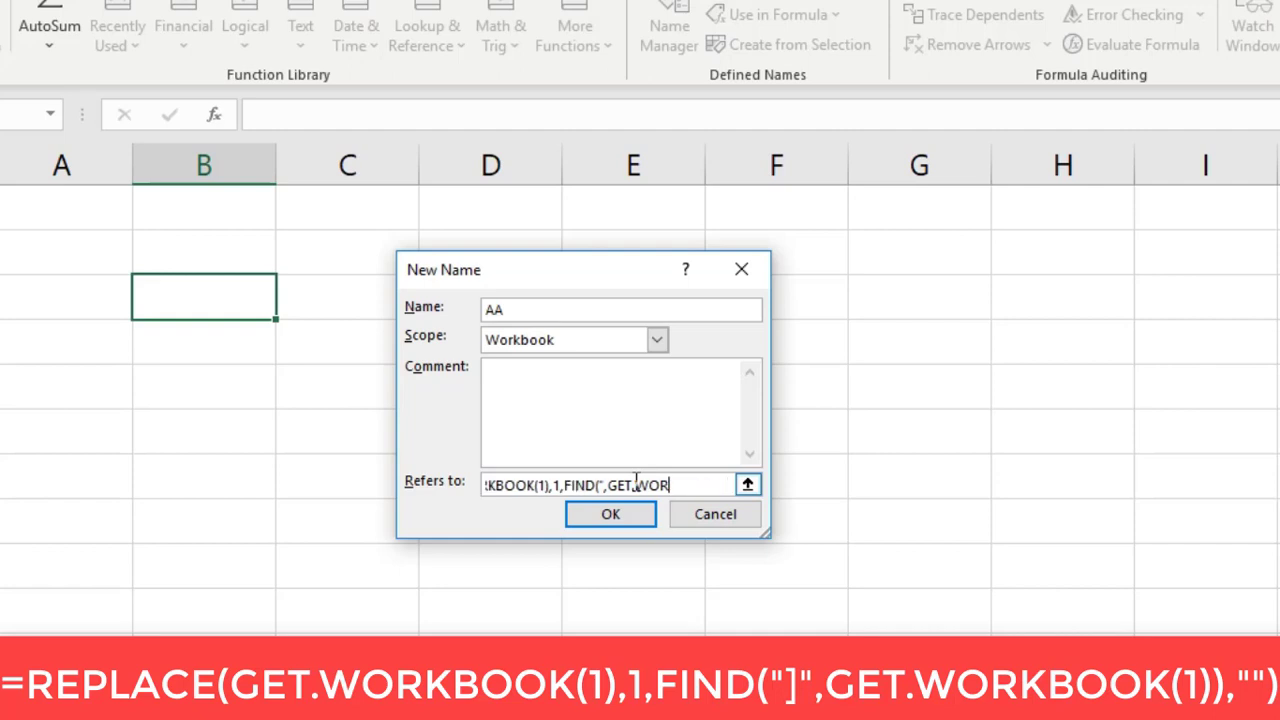
{"action": "type", "text": "KBOOK(1))"}
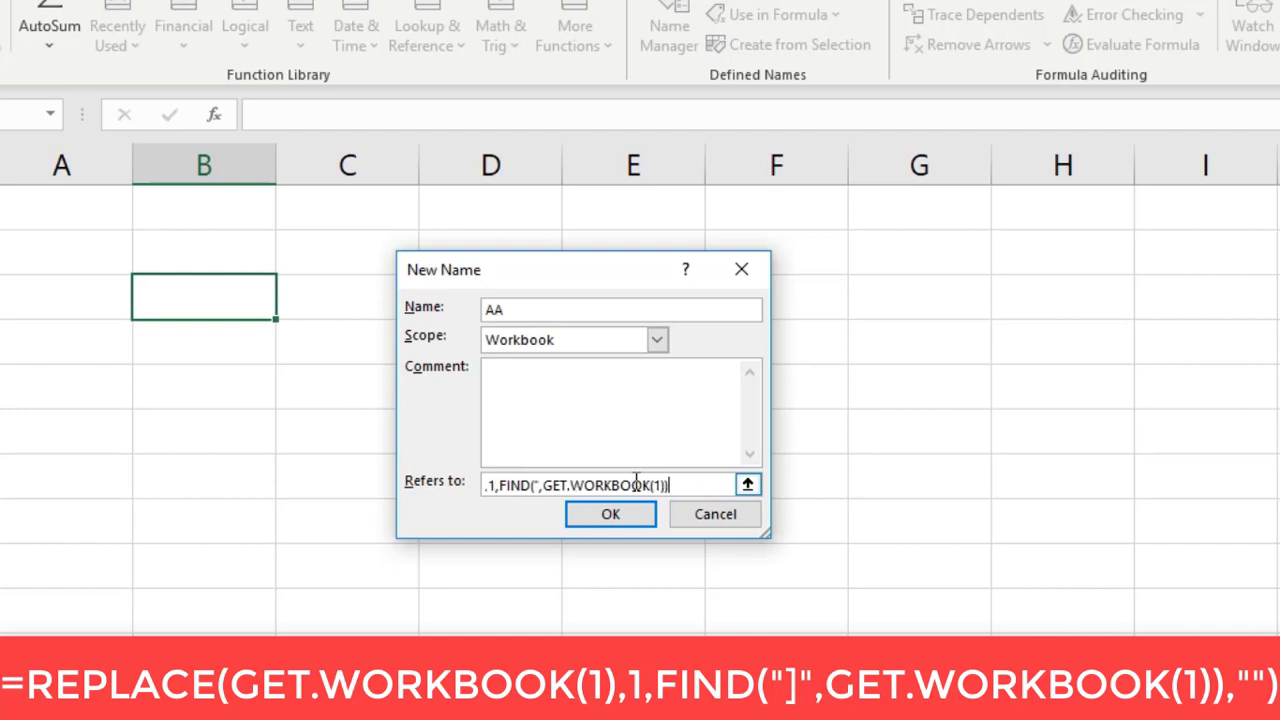
{"action": "type", "text": ",\"\")"}
{"action": "left_click", "coordinate": [535, 486]}
{"action": "scroll", "coordinate": [688, 416], "scroll_direction": "right", "scroll_amount": 2}
{"action": "scroll", "coordinate": [688, 416], "scroll_direction": "right", "scroll_amount": 1}
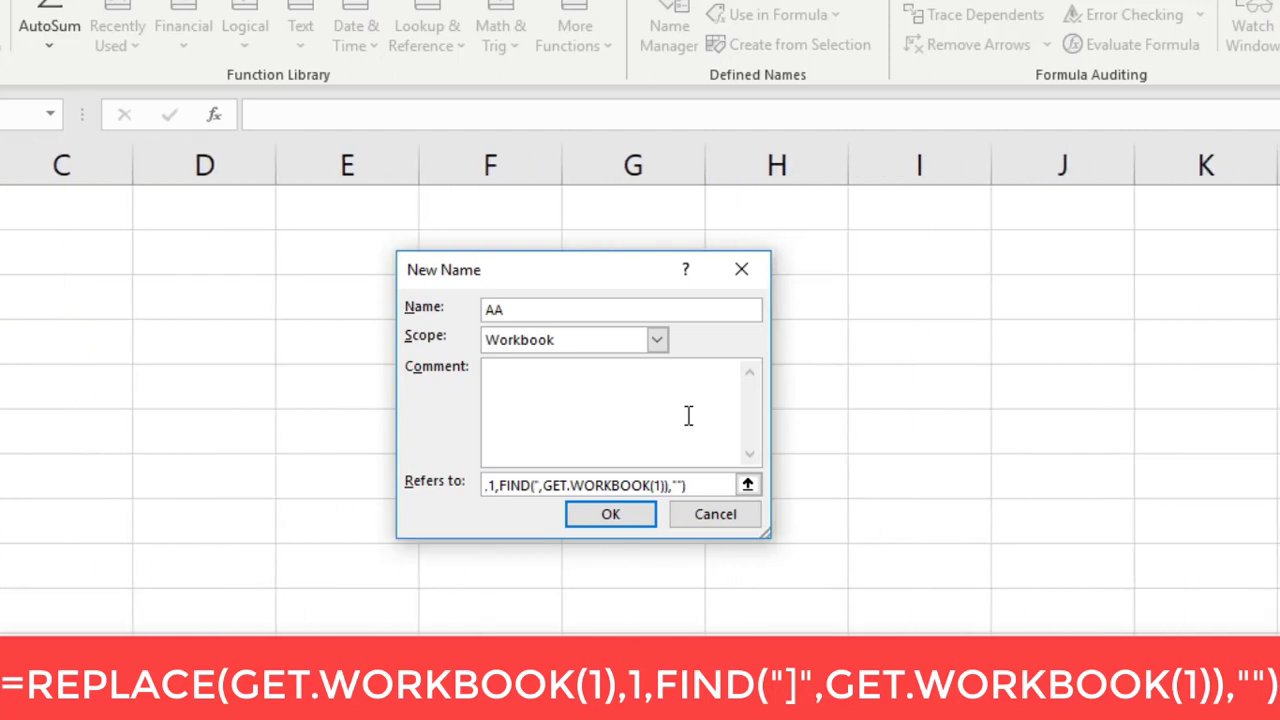
{"action": "scroll", "coordinate": [688, 416], "scroll_direction": "left", "scroll_amount": 1}
{"action": "scroll", "coordinate": [688, 416], "scroll_direction": "right", "scroll_amount": 1}
{"action": "scroll", "coordinate": [688, 416], "scroll_direction": "left", "scroll_amount": 2}
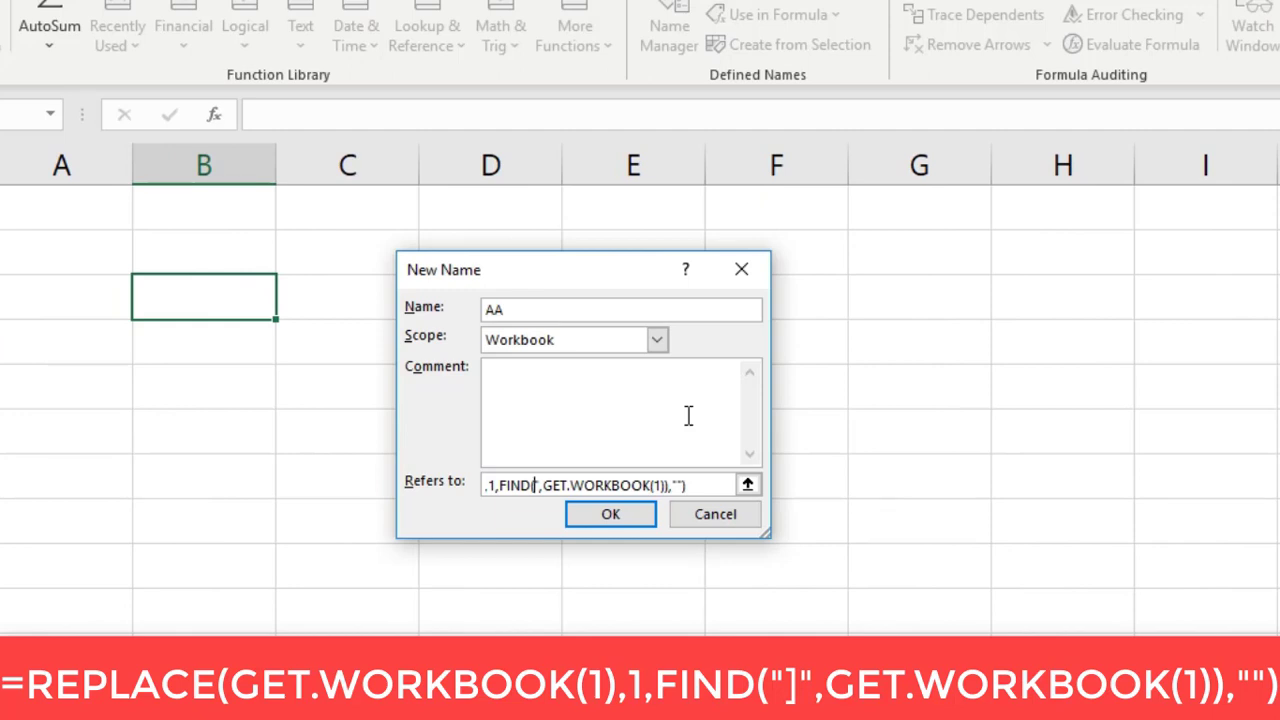
{"action": "key", "text": "Right"}
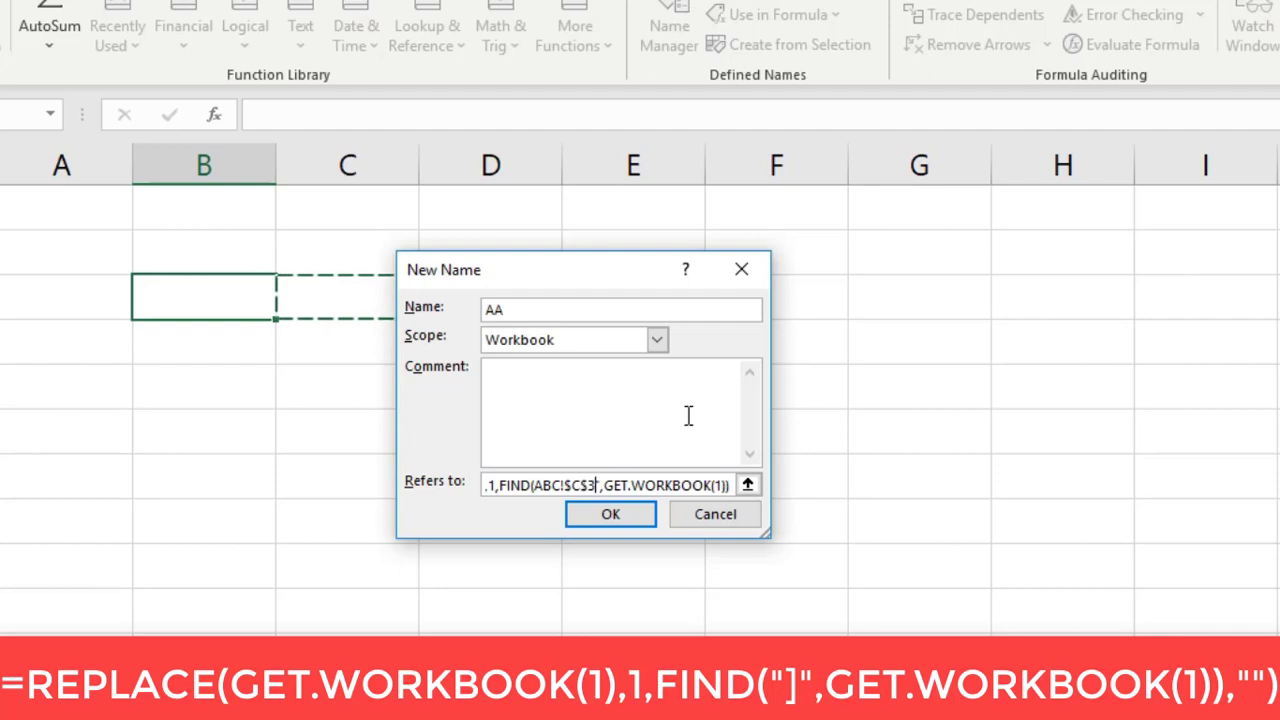
{"action": "key", "text": "BackSpace"}
{"action": "key", "text": "BackSpace"}
{"action": "key", "text": "BackSpace"}
{"action": "key", "text": "BackSpace"}
{"action": "key", "text": "BackSpace"}
{"action": "key", "text": "BackSpace"}
{"action": "key", "text": "BackSpace"}
{"action": "key", "text": "BackSpace"}
Complete FIND's search text in AA's reference as "]", then save the name and check it in the Name Manager.
{"action": "type", "text": "\""}
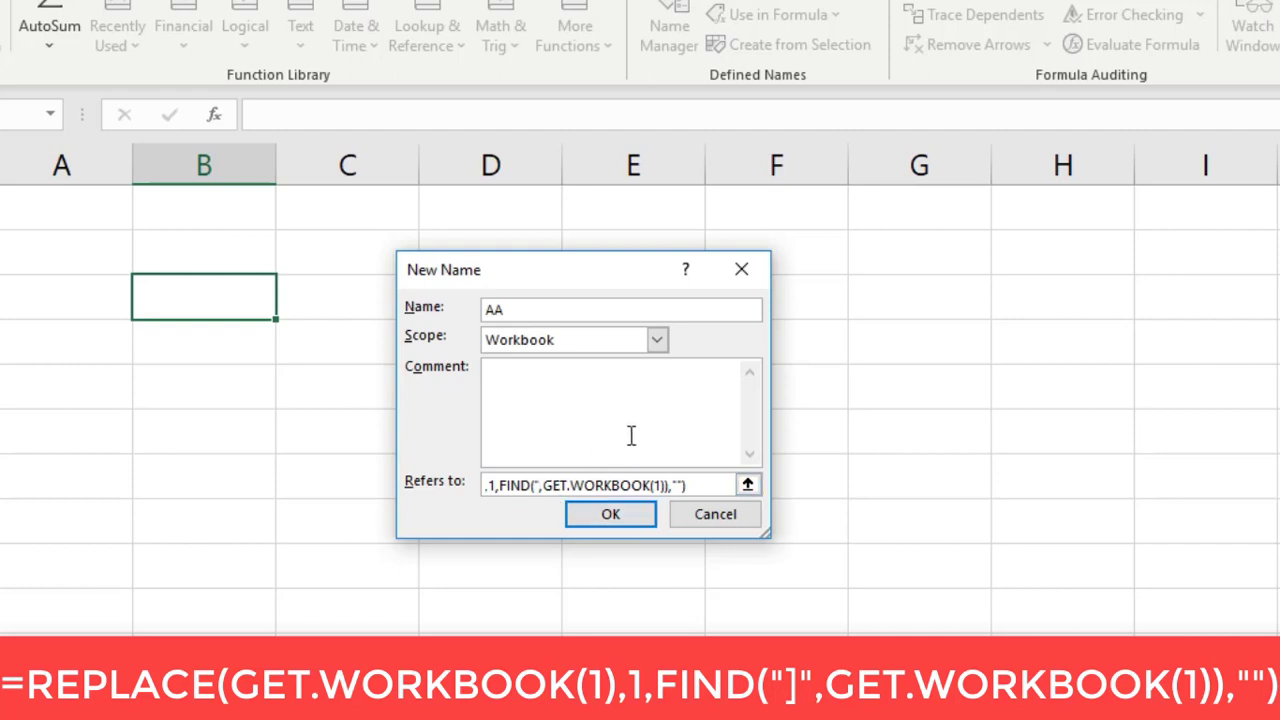
{"action": "type", "text": "]"}
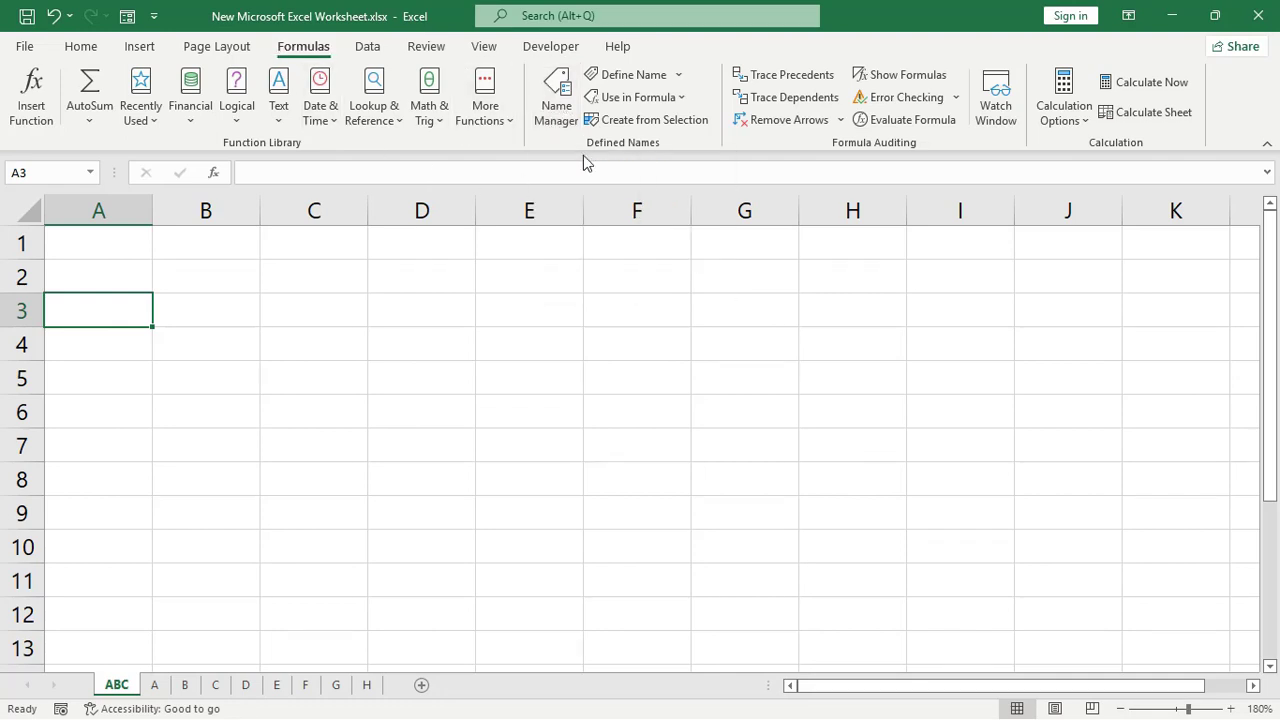
{"action": "left_click", "coordinate": [561, 99]}
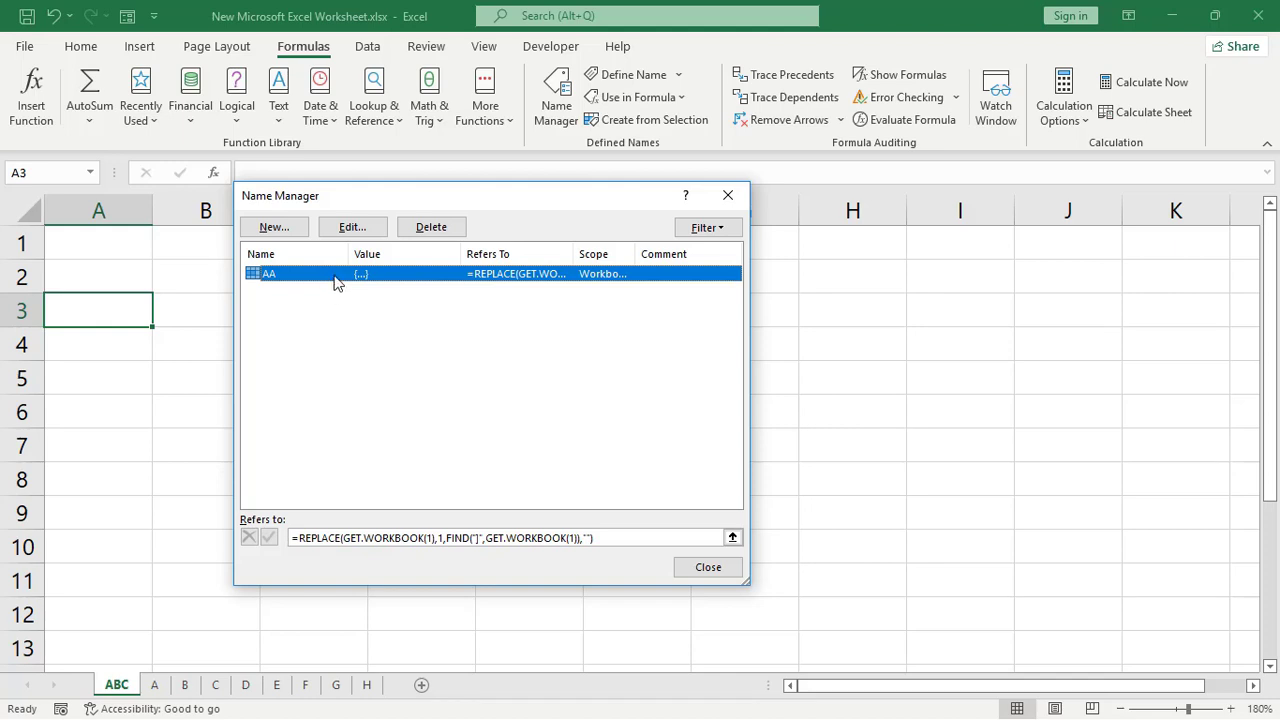
{"action": "left_click", "coordinate": [707, 568]}
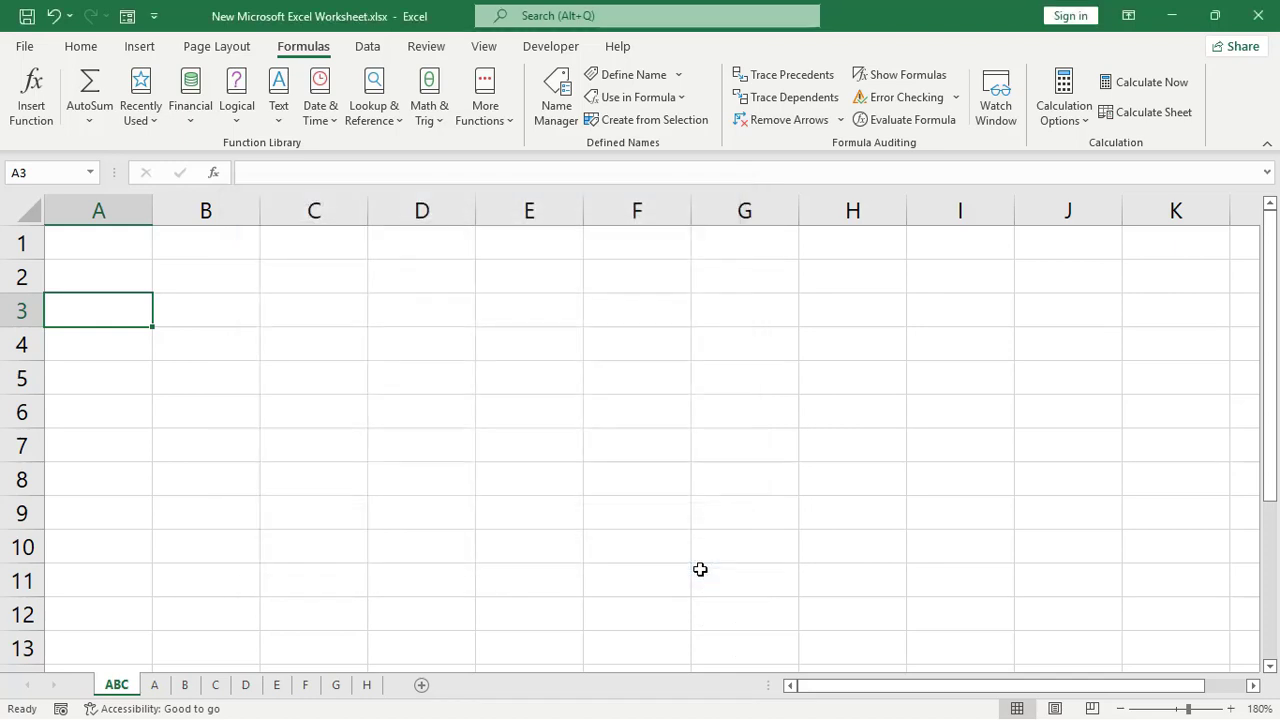
Enter 1 in cell B3 and 2 in cell B4 of sheet ABC to begin a number series.
{"action": "left_click", "coordinate": [198, 316]}
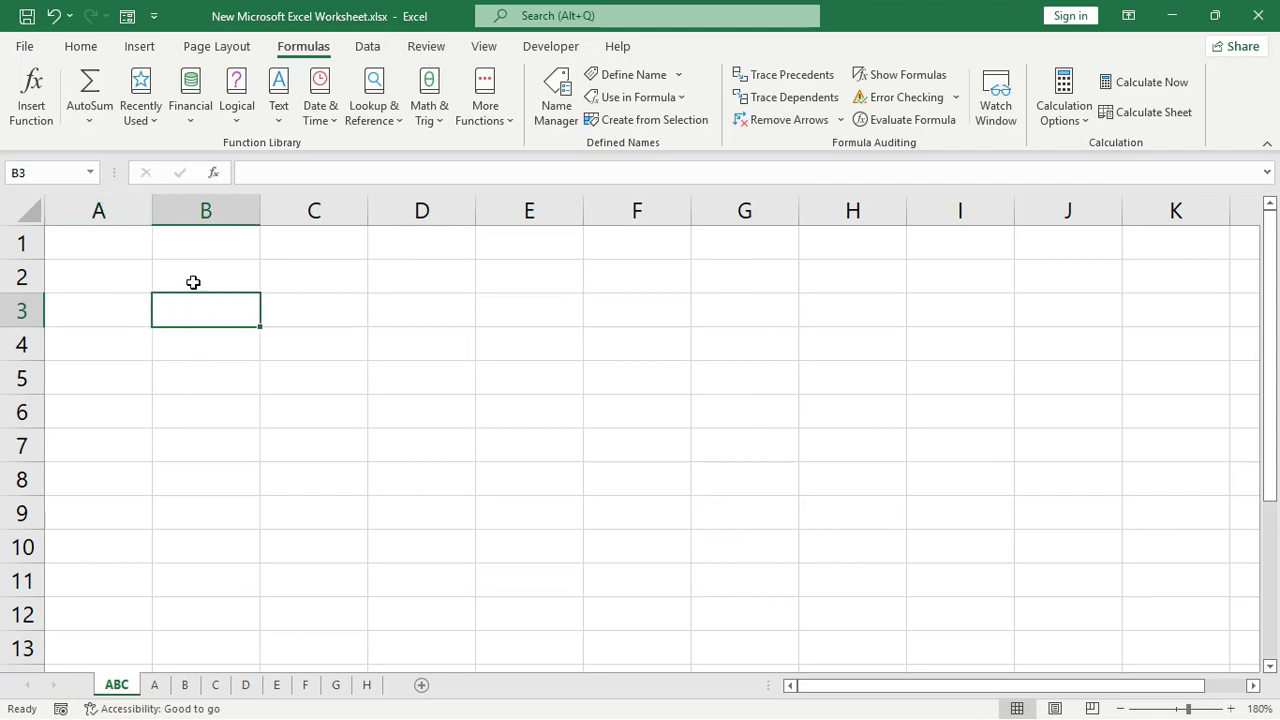
{"action": "left_click", "coordinate": [191, 283]}
{"action": "left_click", "coordinate": [185, 317]}
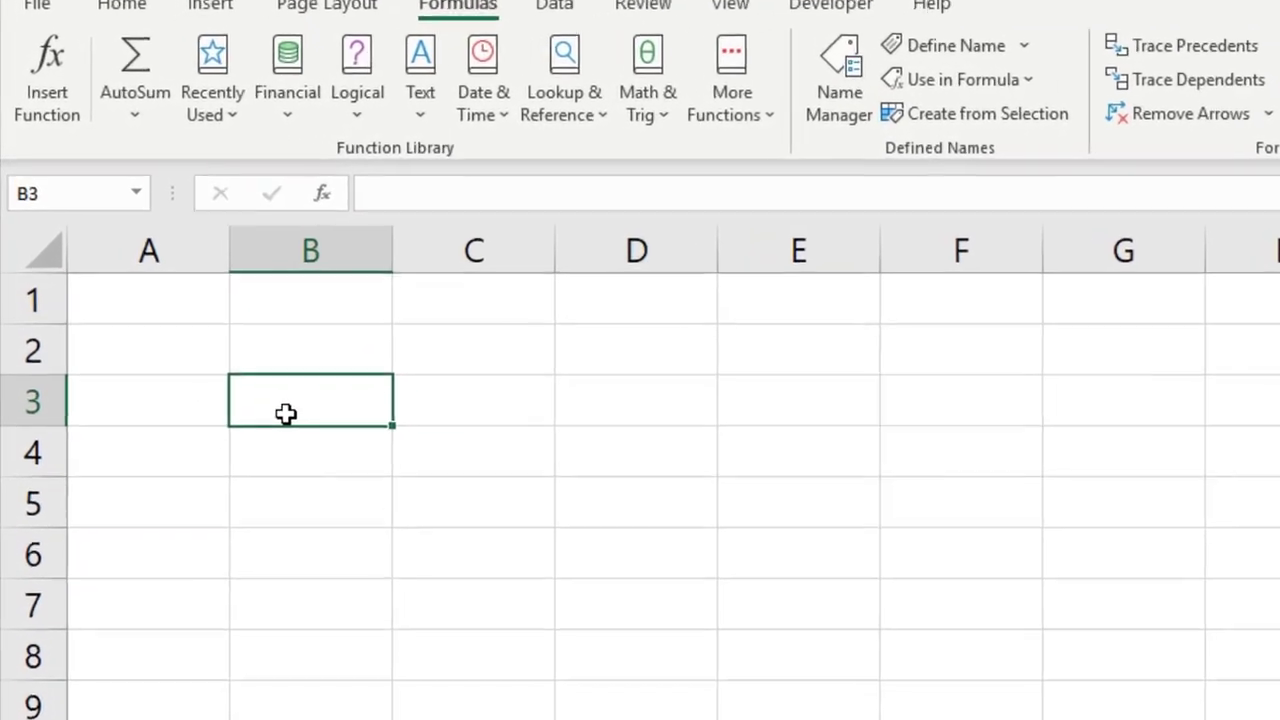
{"action": "type", "text": "1"}
{"action": "key", "text": "Return"}
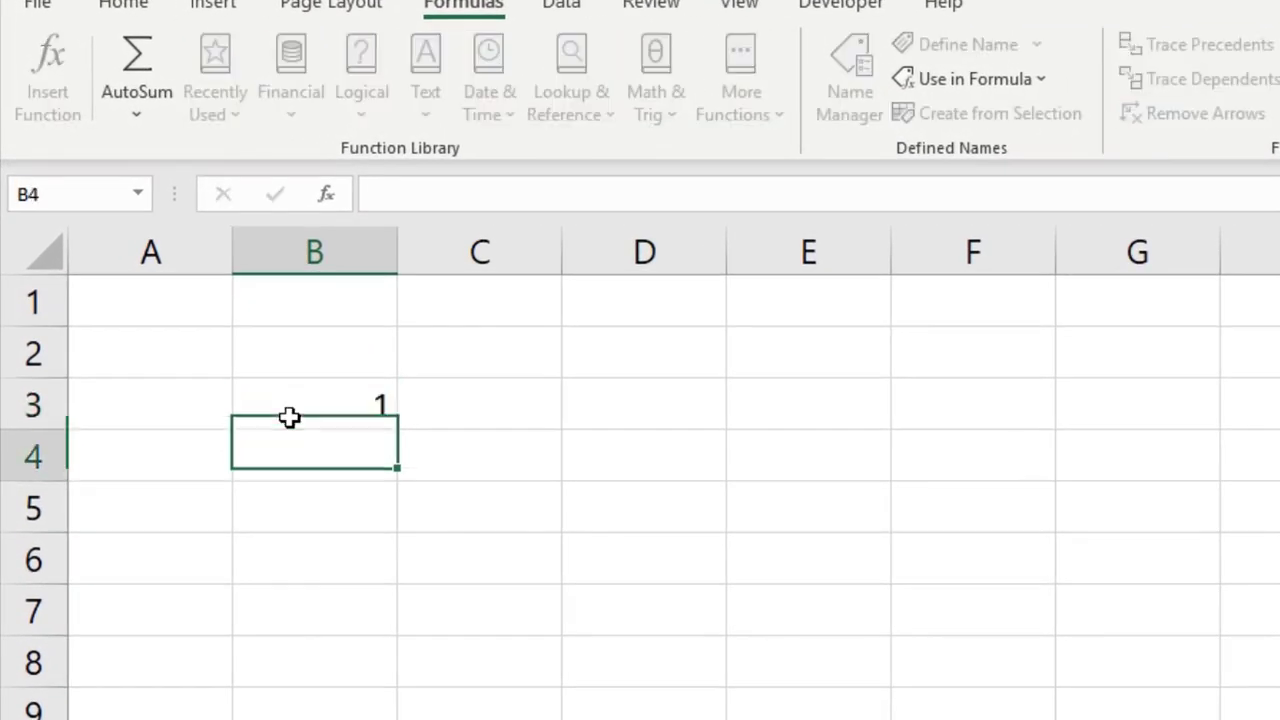
{"action": "type", "text": "2"}
{"action": "key", "text": "Return"}
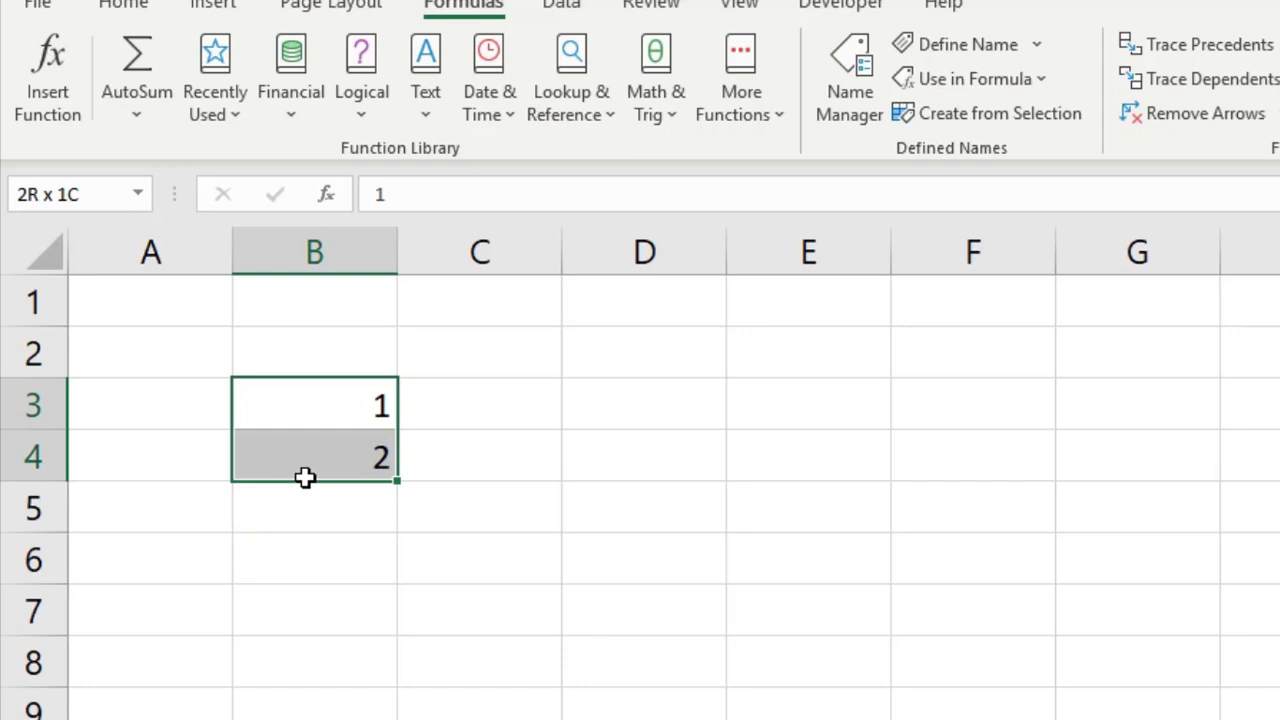
Extend the number series from B3:B4 down column B to 35 in cell B37.
{"action": "left_click_drag", "start_coordinate": [305, 477], "coordinate": [305, 477]}
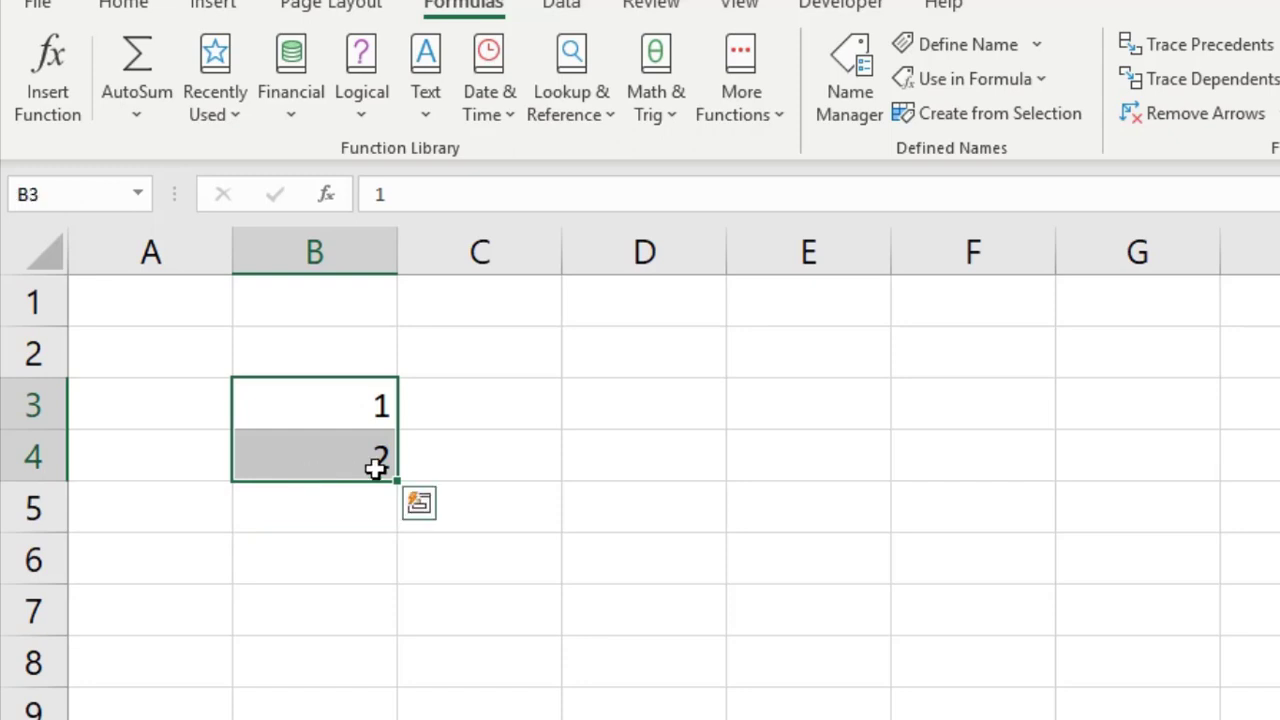
{"action": "left_click_drag", "start_coordinate": [397, 481], "coordinate": [398, 718]}
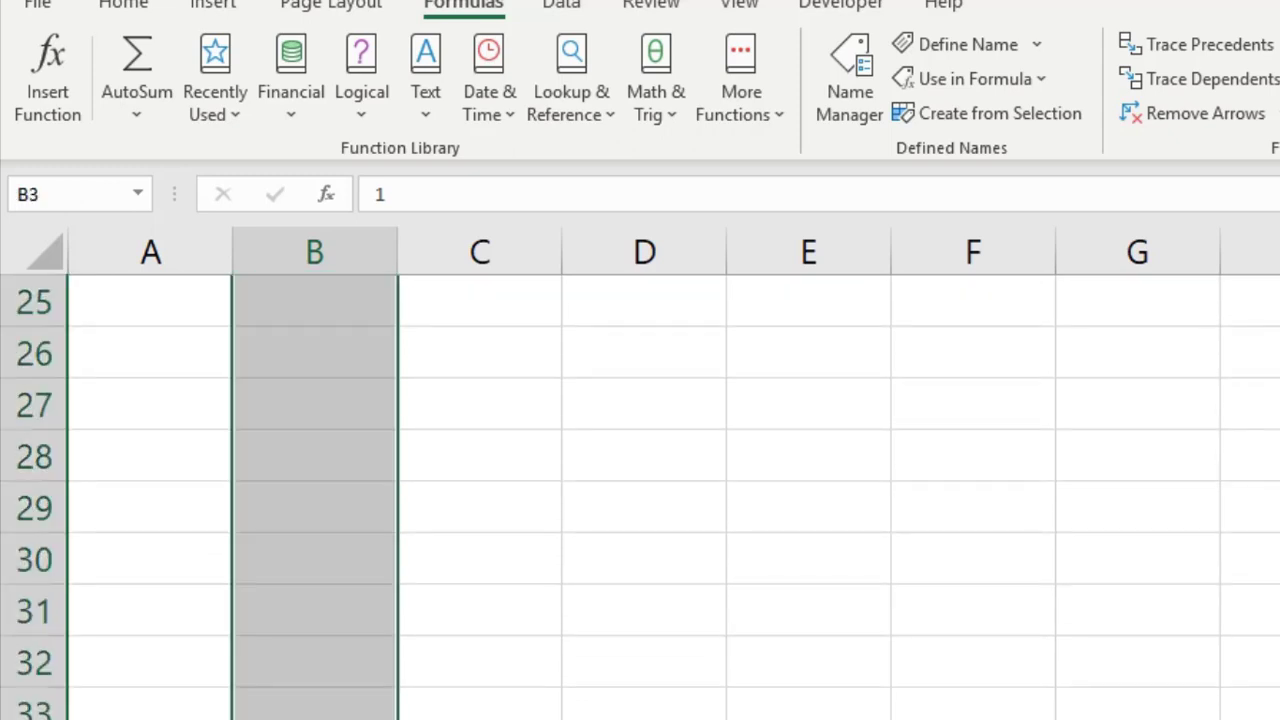
{"action": "scroll", "coordinate": [371, 608], "scroll_direction": "down", "scroll_amount": 2}
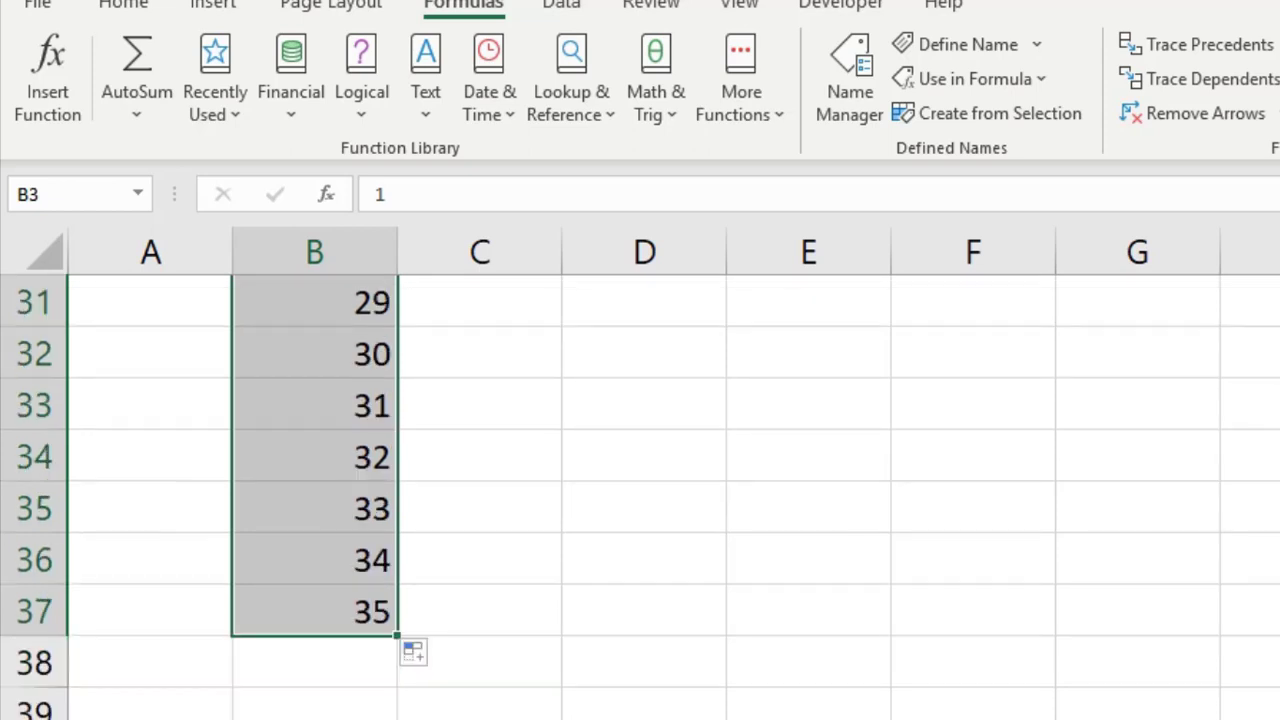
{"action": "left_click", "coordinate": [371, 608]}
{"action": "scroll", "coordinate": [371, 611], "scroll_direction": "up", "scroll_amount": 10}
Enter the formula =INDEX(AA,B3) in cell C3 to return the first sheet name.
{"action": "left_click", "coordinate": [458, 413]}
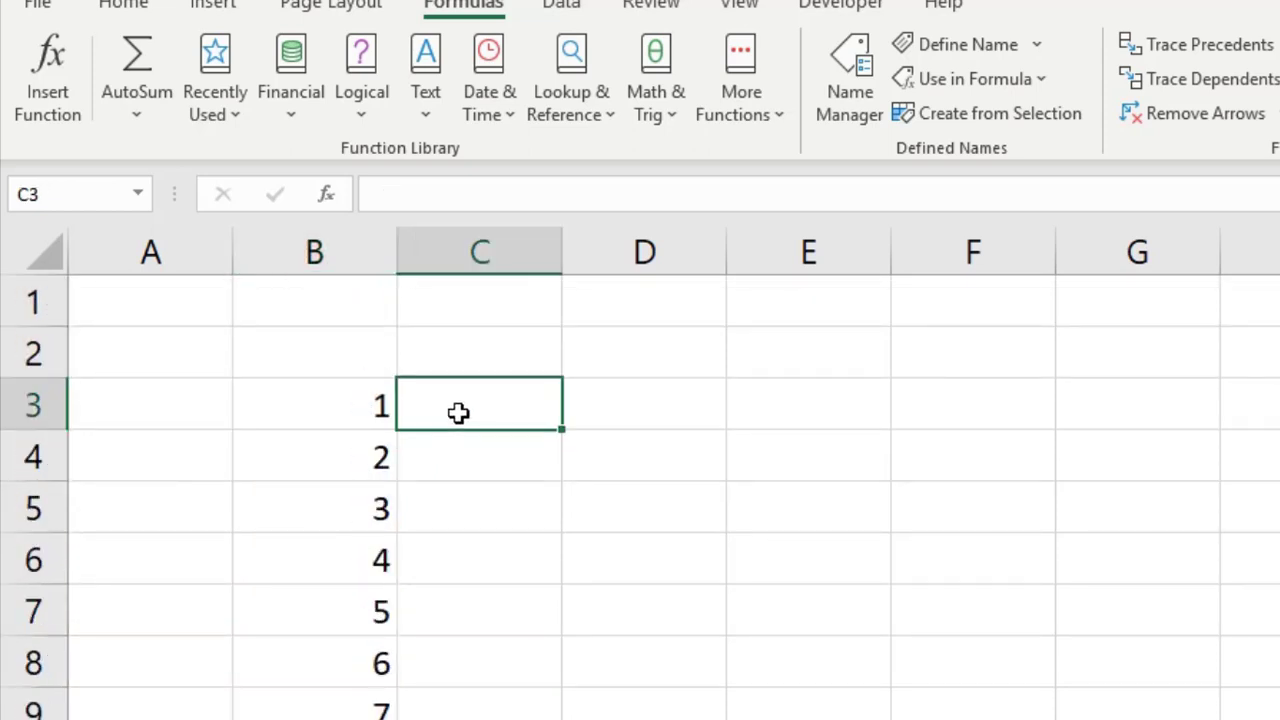
{"action": "type", "text": "=IND"}
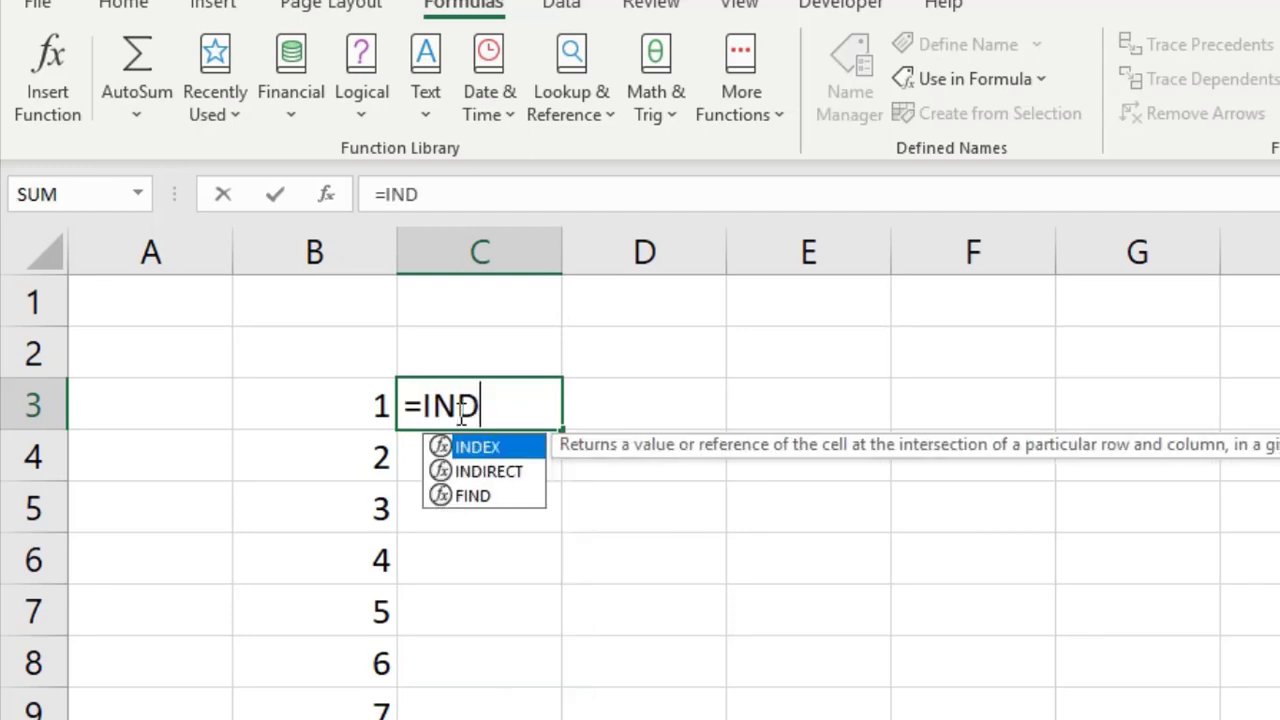
{"action": "key", "text": "Tab"}
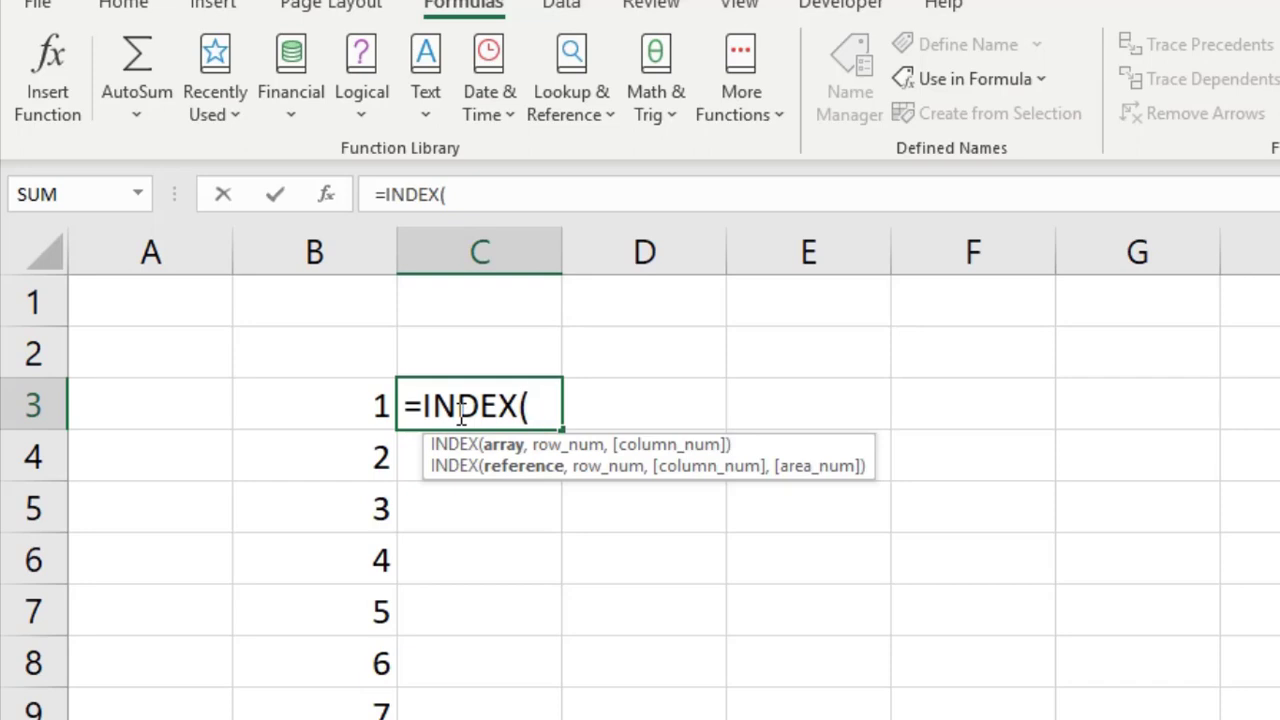
{"action": "type", "text": "AA"}
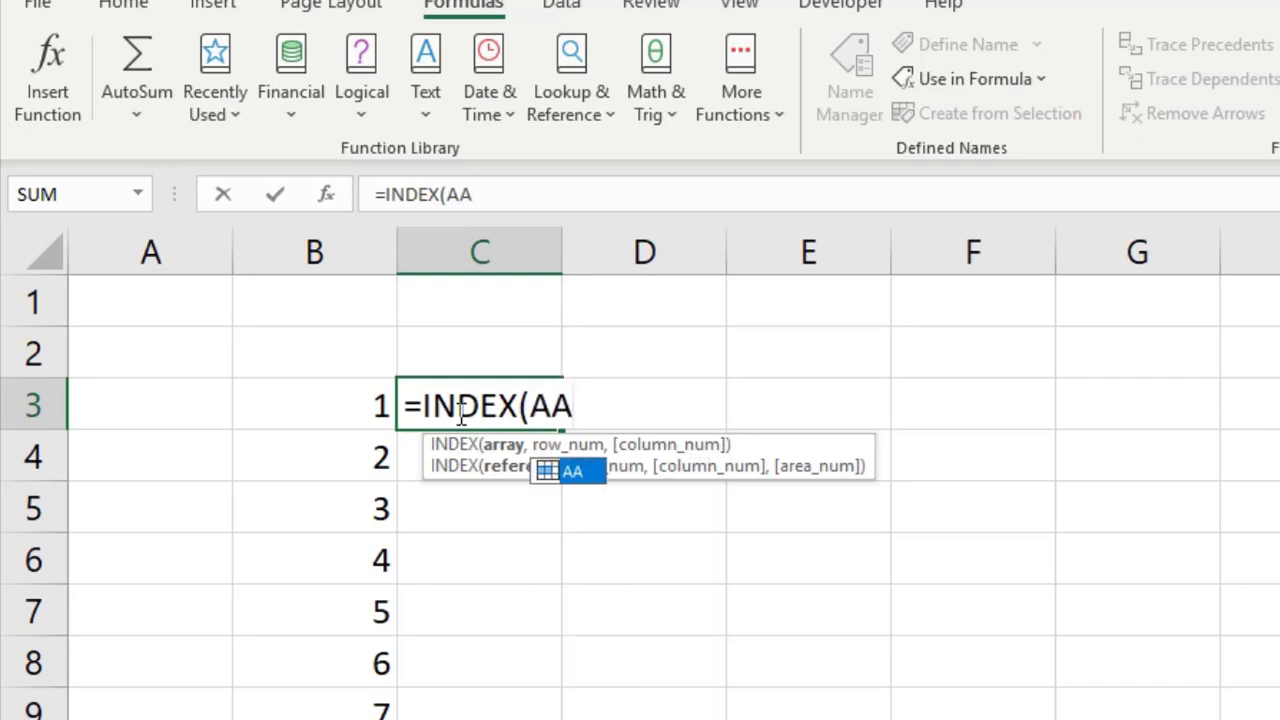
{"action": "double_click", "coordinate": [574, 472]}
{"action": "type", "text": ","}
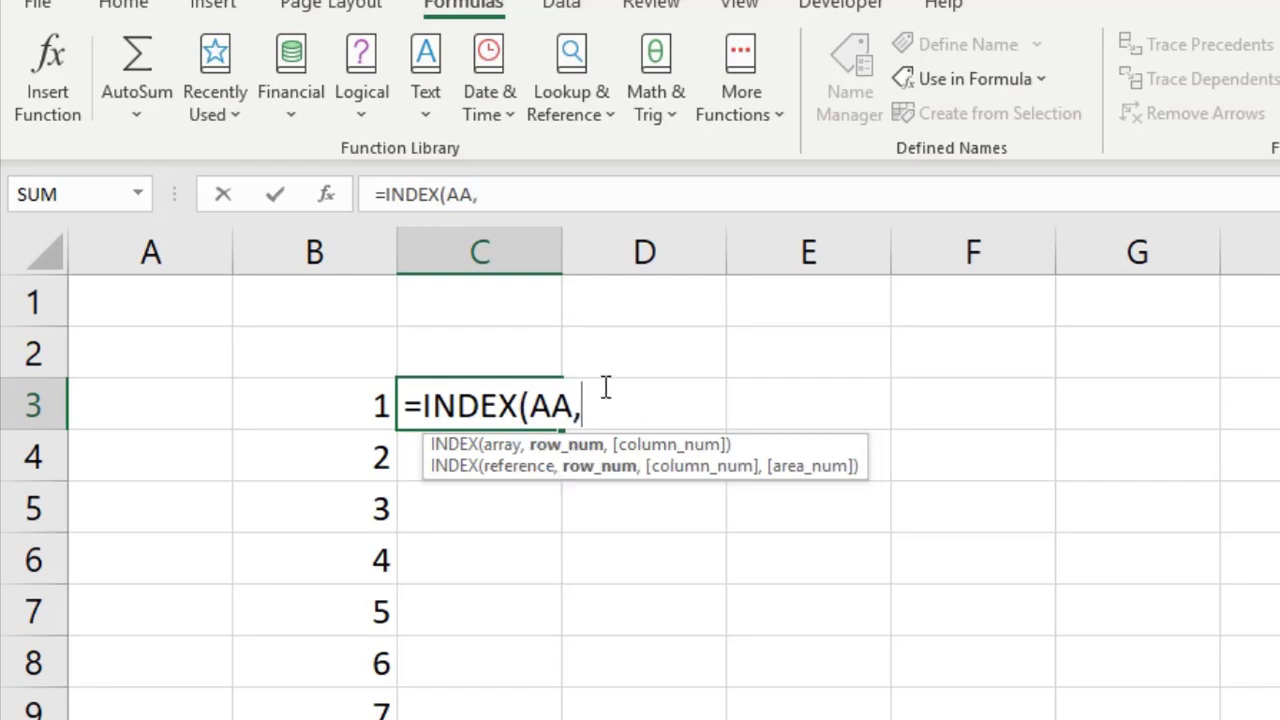
{"action": "left_click", "coordinate": [355, 400]}
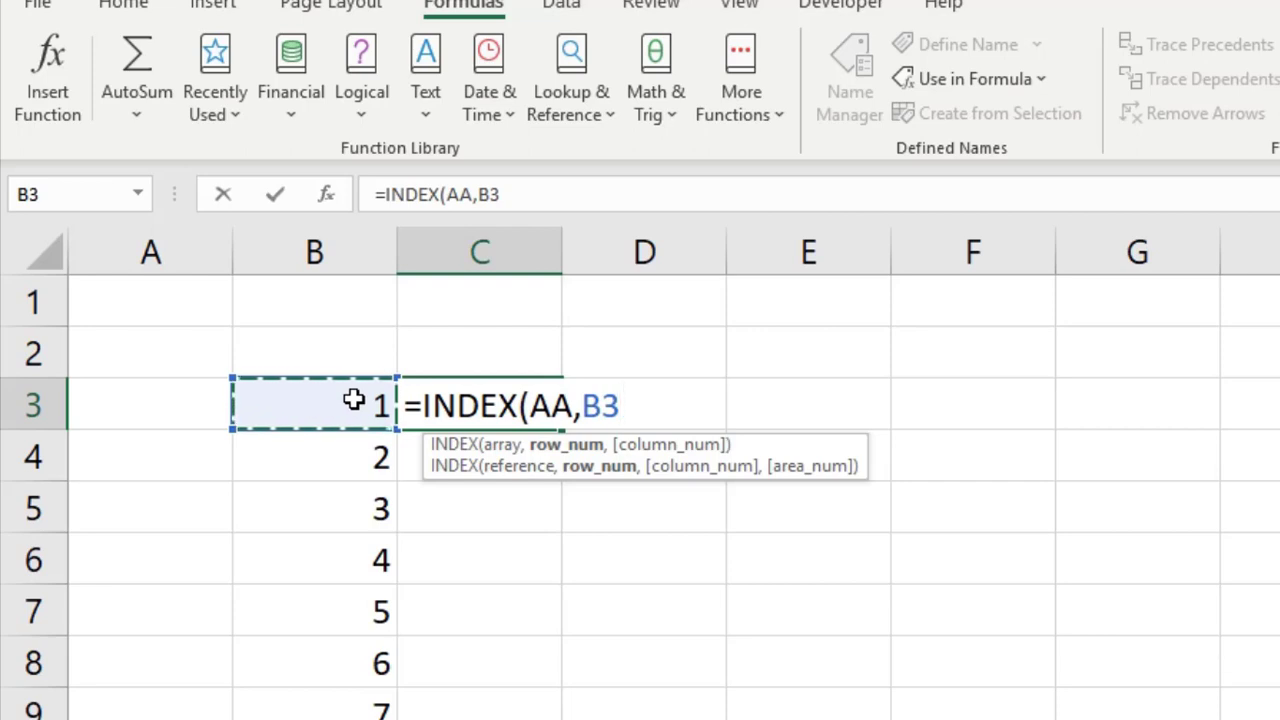
{"action": "type", "text": ")"}
{"action": "key", "text": "Return"}
Fill the INDEX formula from C3 down column C alongside the numbers in column B.
{"action": "left_click", "coordinate": [484, 403]}
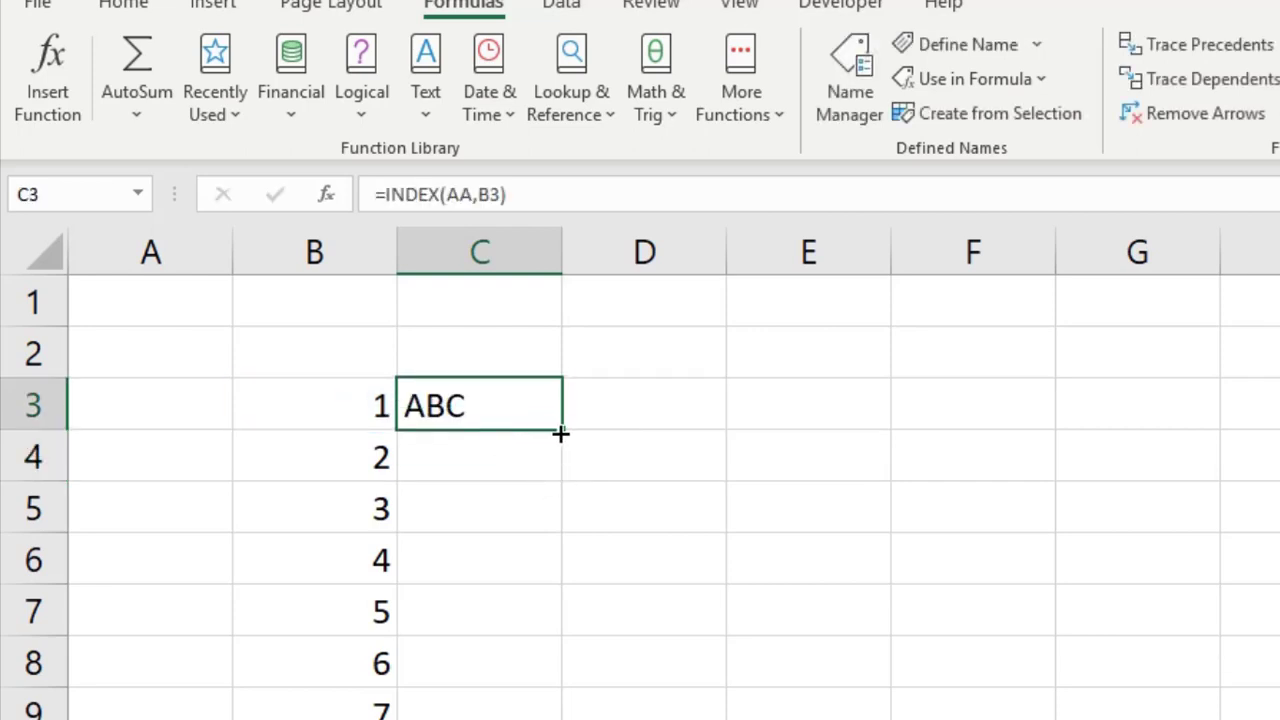
{"action": "left_click_drag", "start_coordinate": [561, 433], "coordinate": [548, 716]}
{"action": "scroll", "coordinate": [485, 708], "scroll_direction": "up", "scroll_amount": 8}
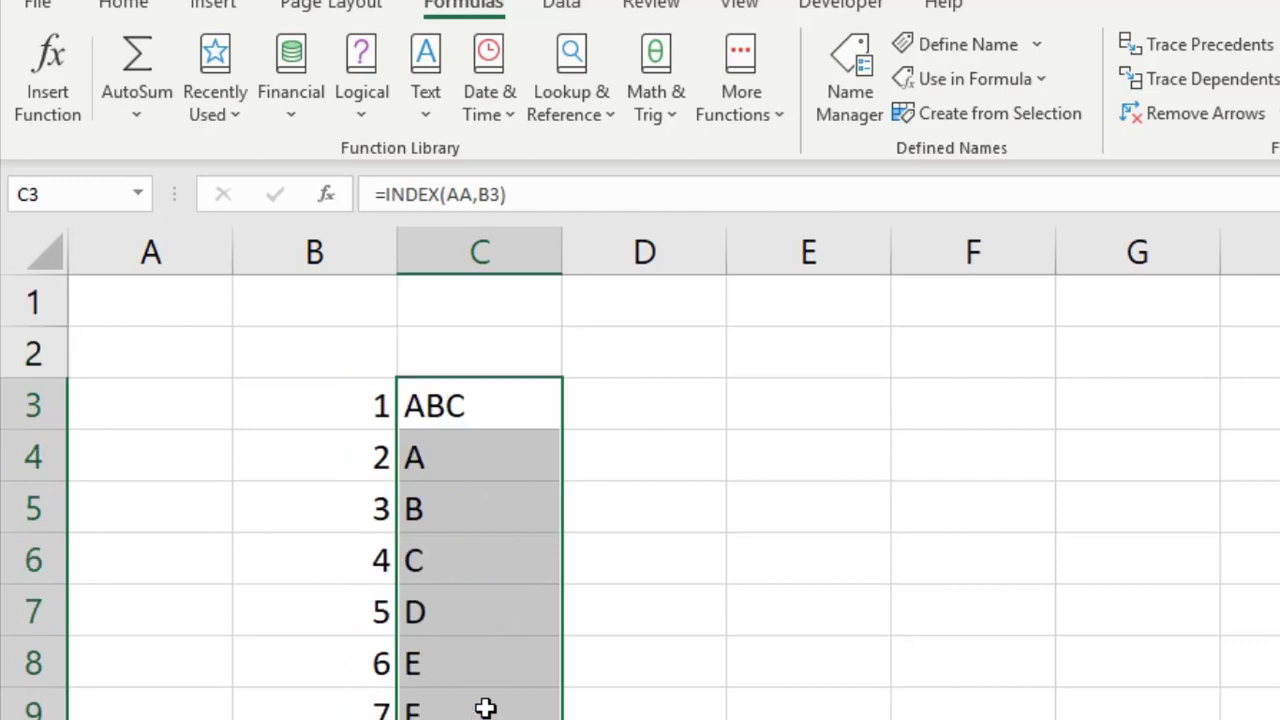
Examine the INDEX results in column C against the numbers in column B, including cells C3 and C12.
{"action": "scroll", "coordinate": [485, 708], "scroll_direction": "down", "scroll_amount": 2}
{"action": "left_click", "coordinate": [490, 570]}
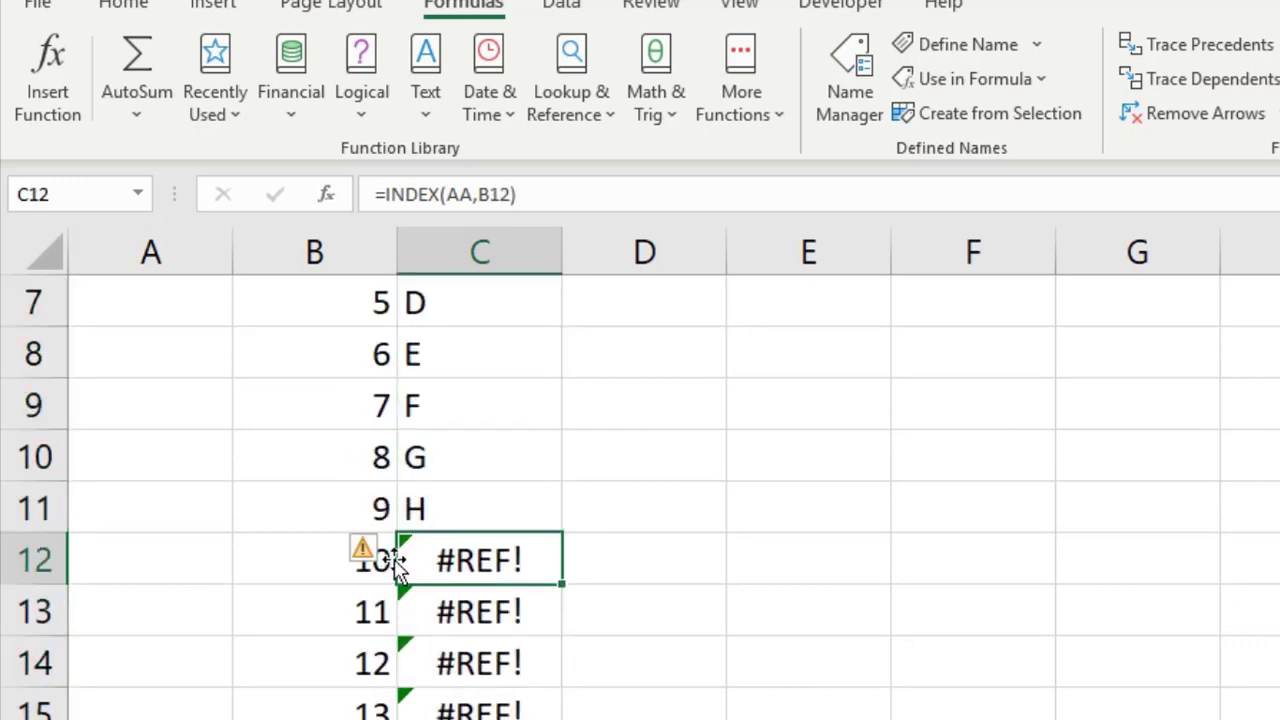
{"action": "left_click", "coordinate": [600, 546]}
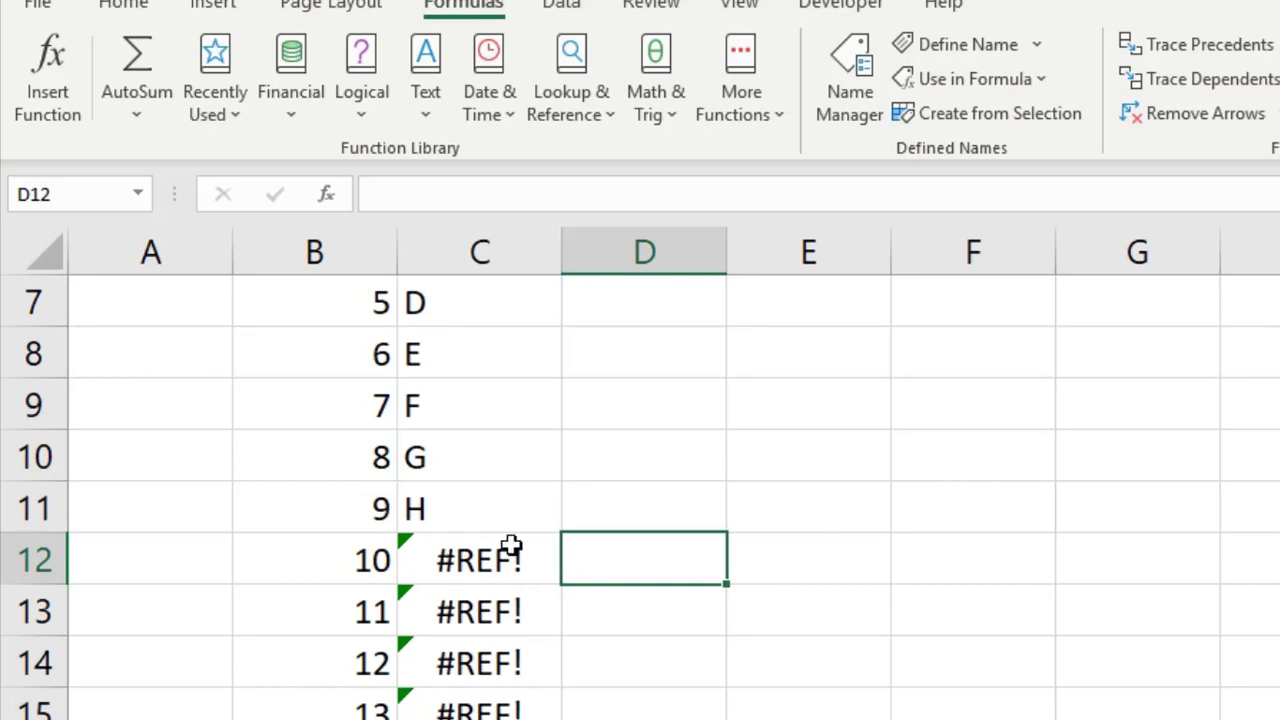
{"action": "left_click", "coordinate": [503, 557]}
{"action": "scroll", "coordinate": [505, 562], "scroll_direction": "up", "scroll_amount": 2}
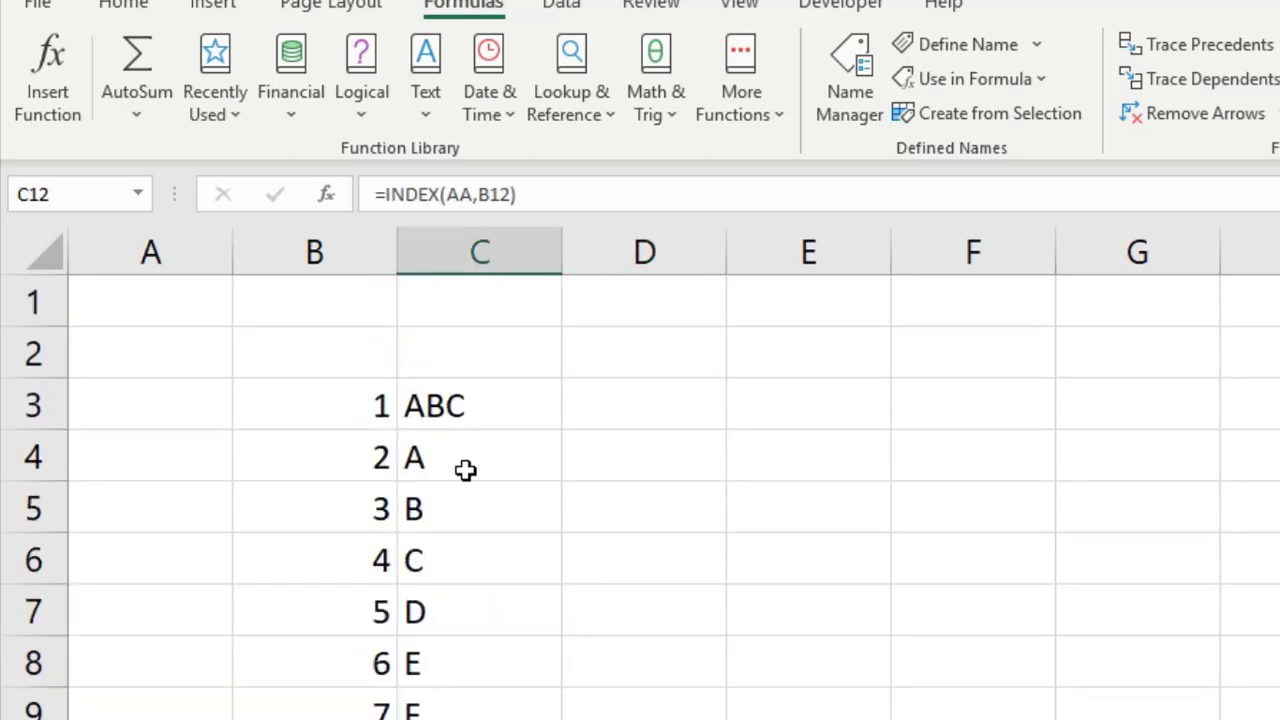
{"action": "left_click", "coordinate": [466, 438]}
{"action": "left_click", "coordinate": [466, 403]}
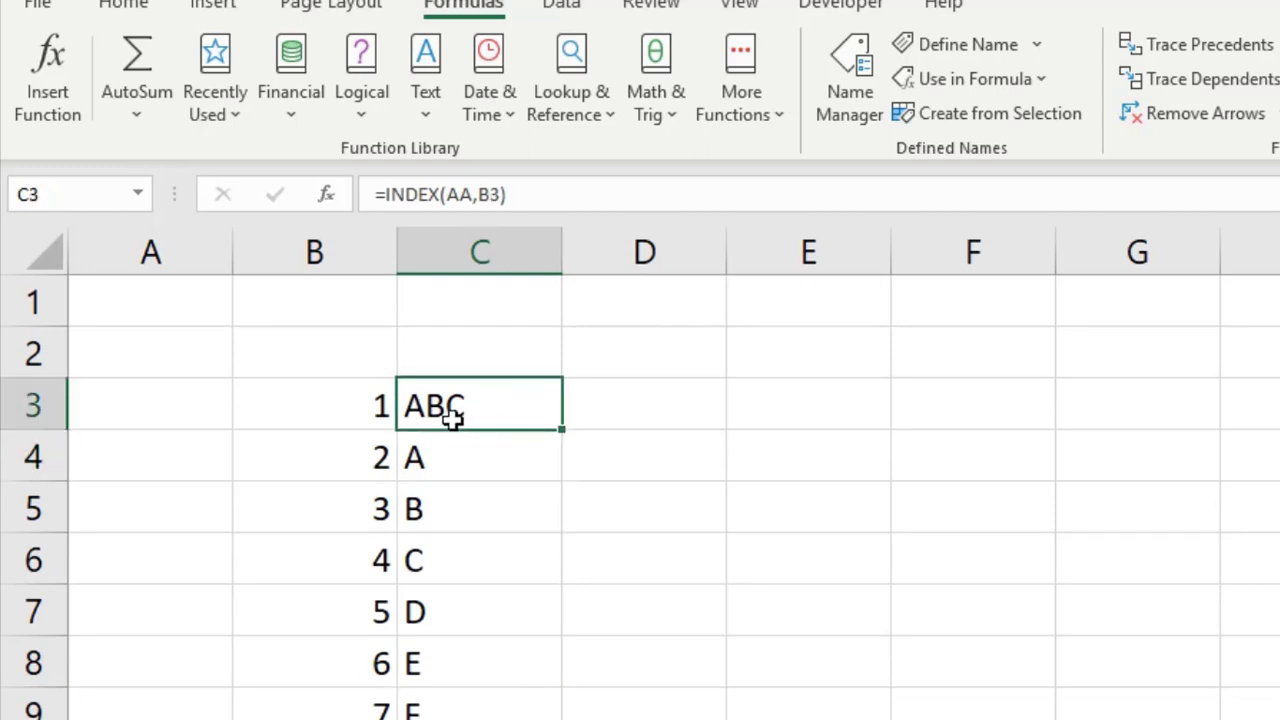
{"action": "left_click", "coordinate": [355, 401]}
{"action": "left_click", "coordinate": [455, 405]}
Delete the surplus #REF! rows from row 12 to the end of the number series and review the remaining list from C3.
{"action": "scroll", "coordinate": [454, 695], "scroll_direction": "down", "scroll_amount": 2}
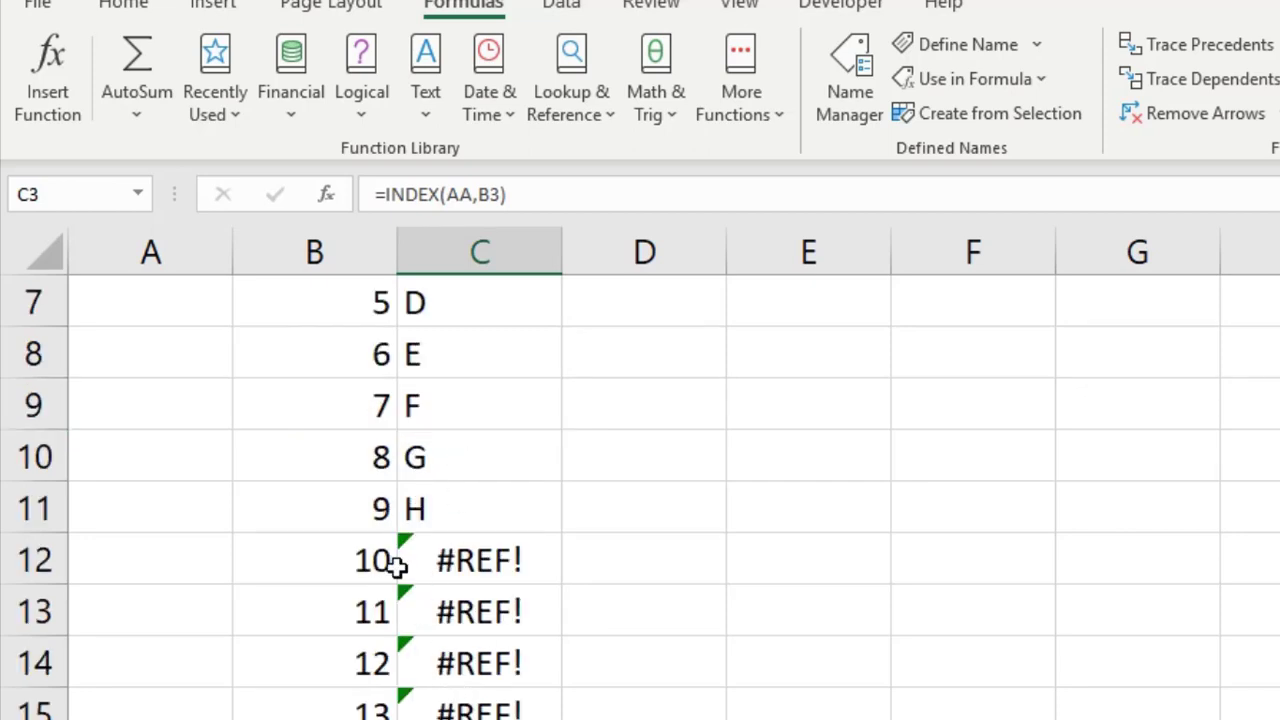
{"action": "left_click_drag", "start_coordinate": [40, 558], "coordinate": [40, 719]}
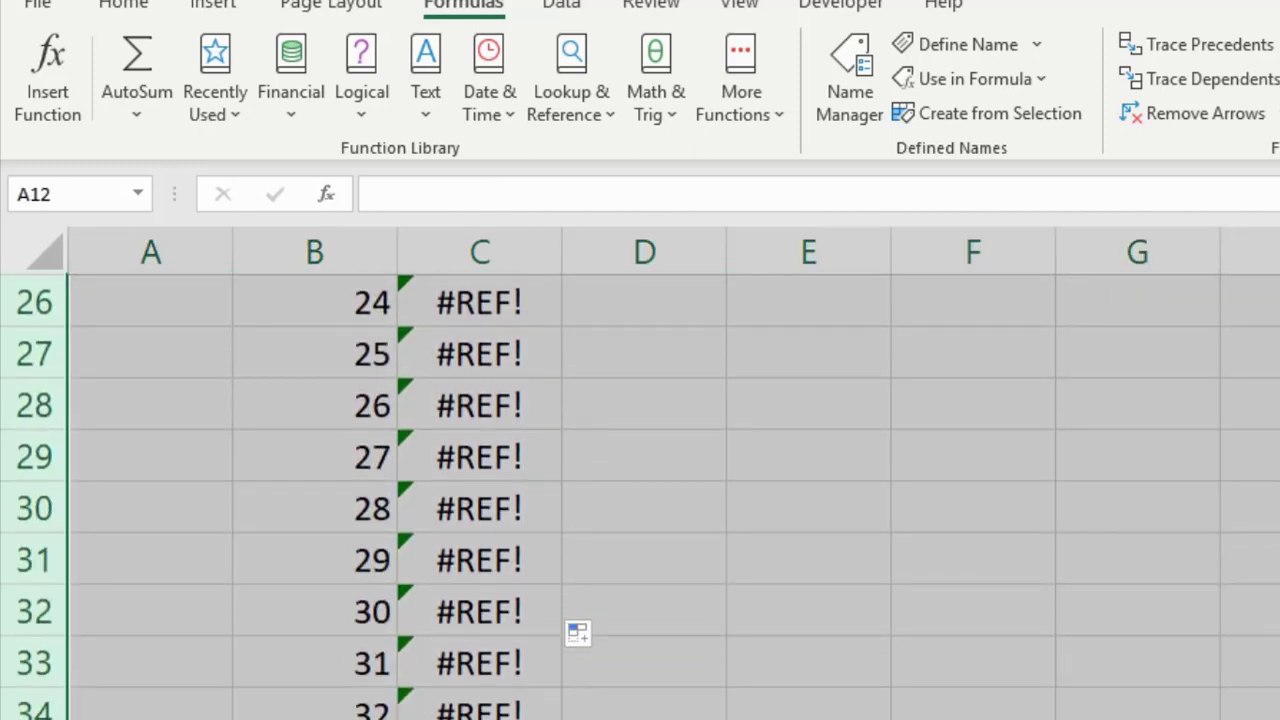
{"action": "key", "text": "ctrl+minus"}
{"action": "left_click", "coordinate": [523, 540]}
{"action": "scroll", "coordinate": [523, 540], "scroll_direction": "up", "scroll_amount": 2}
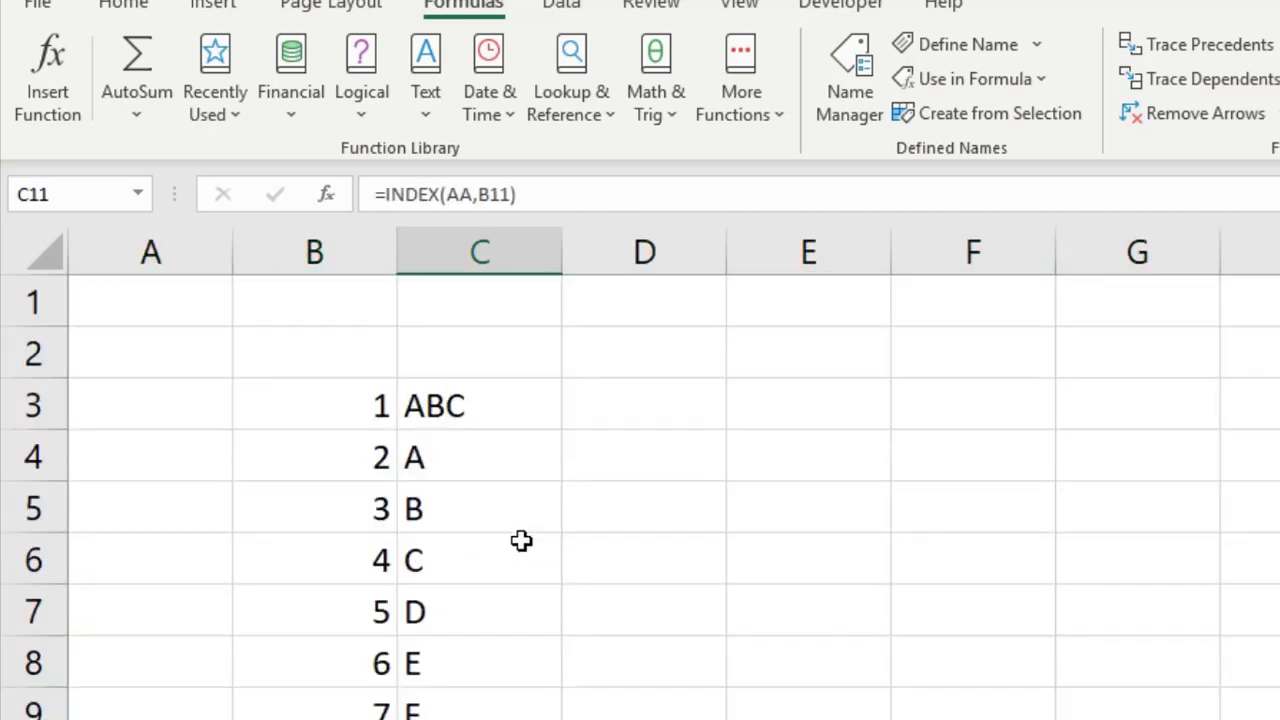
{"action": "left_click_drag", "start_coordinate": [500, 412], "coordinate": [505, 719]}
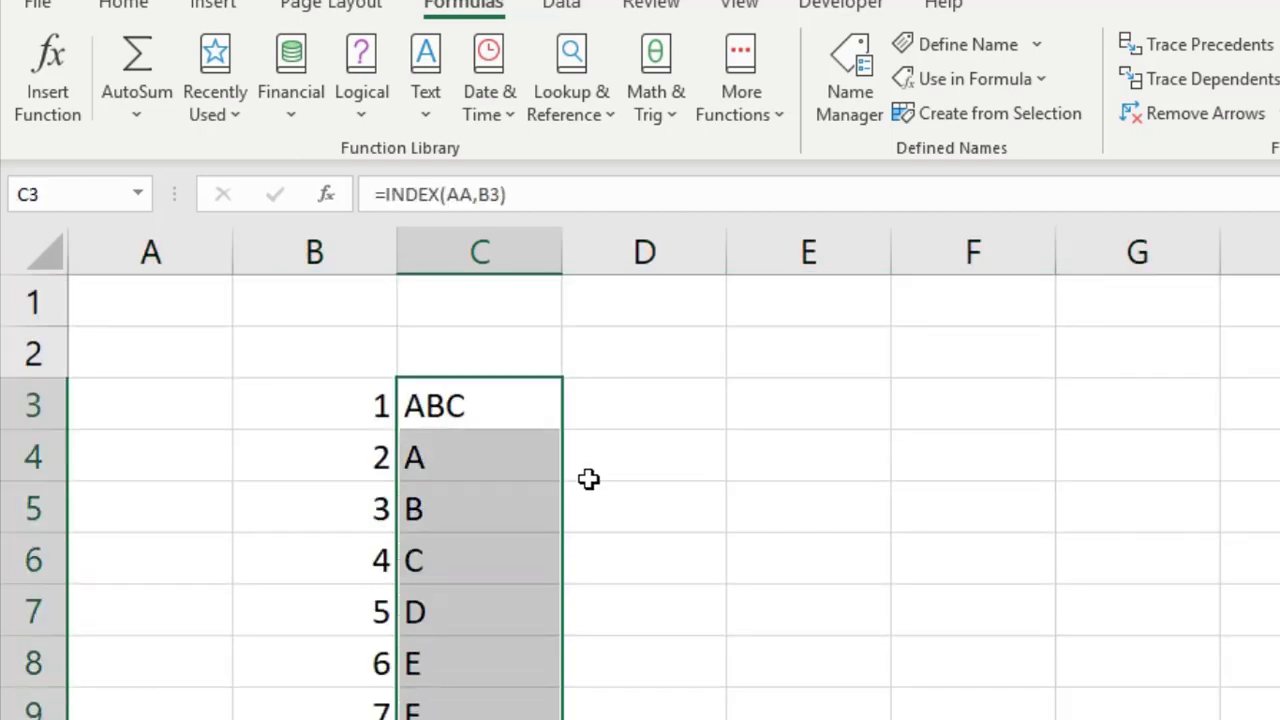
{"action": "left_click", "coordinate": [588, 473]}
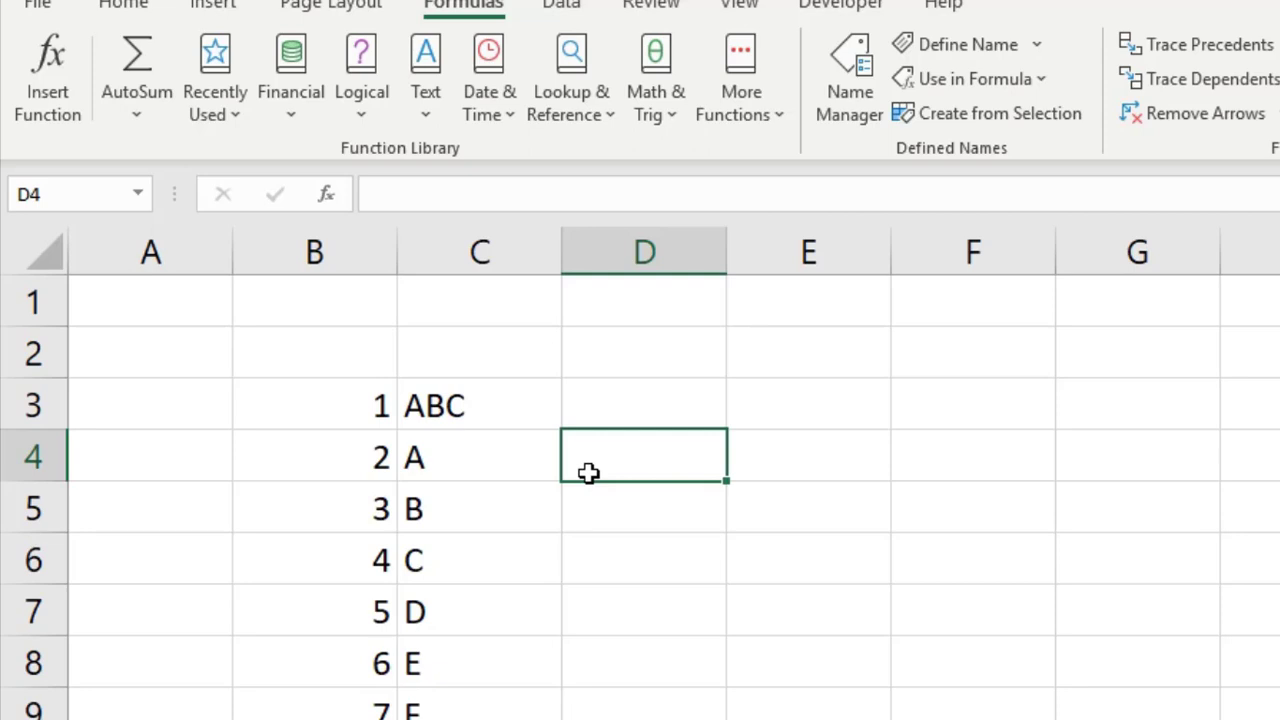